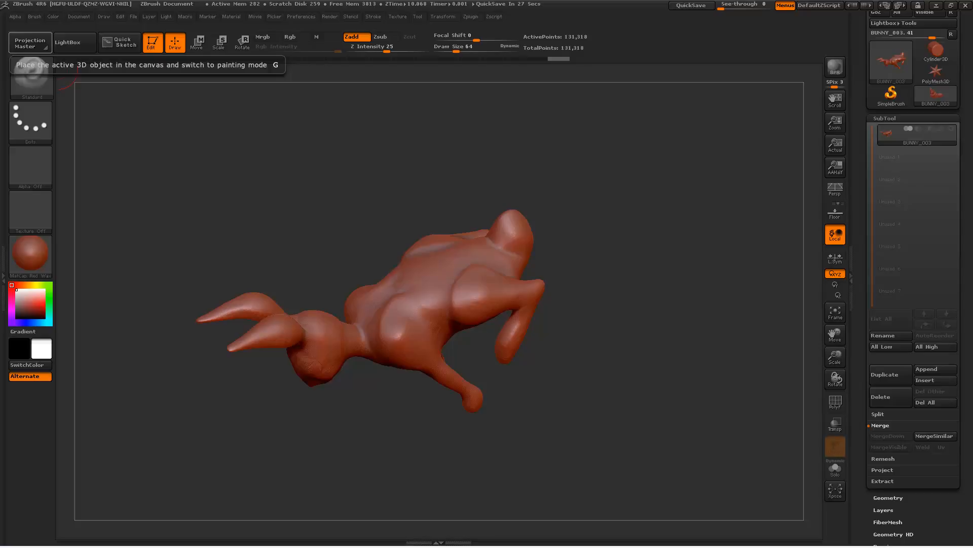
# - Duplicate the BUNNY_003 subtool and hide the original, leaving only the duplicate displayed
pyautogui.click(892, 381)
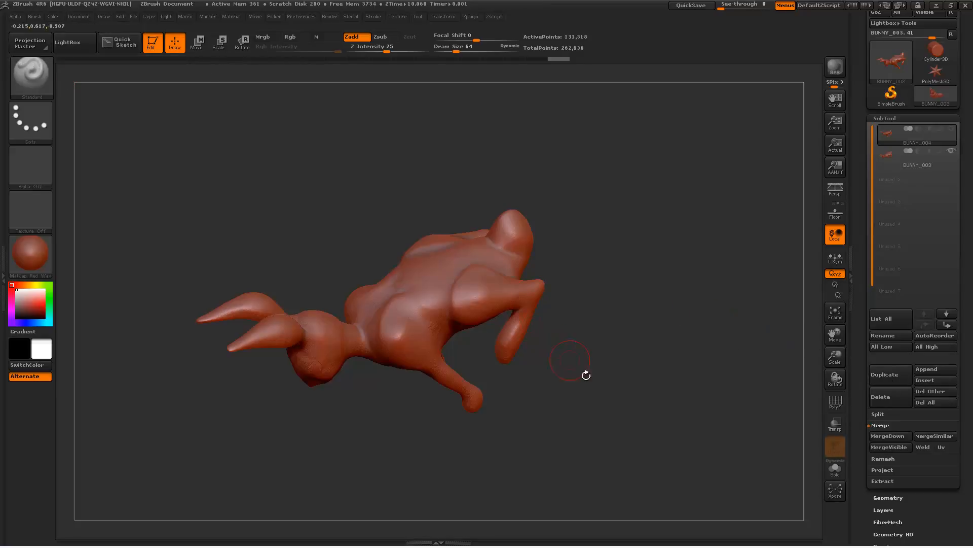
pyautogui.keyDown('alt'); pyautogui.moveTo(602, 391); pyautogui.dragTo(619, 363); pyautogui.keyUp('alt')
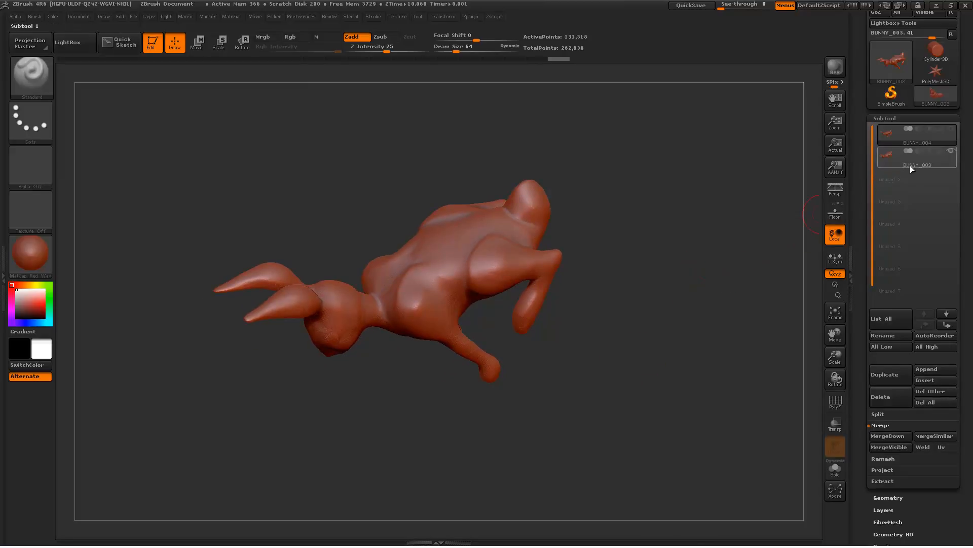
pyautogui.moveTo(918, 158)
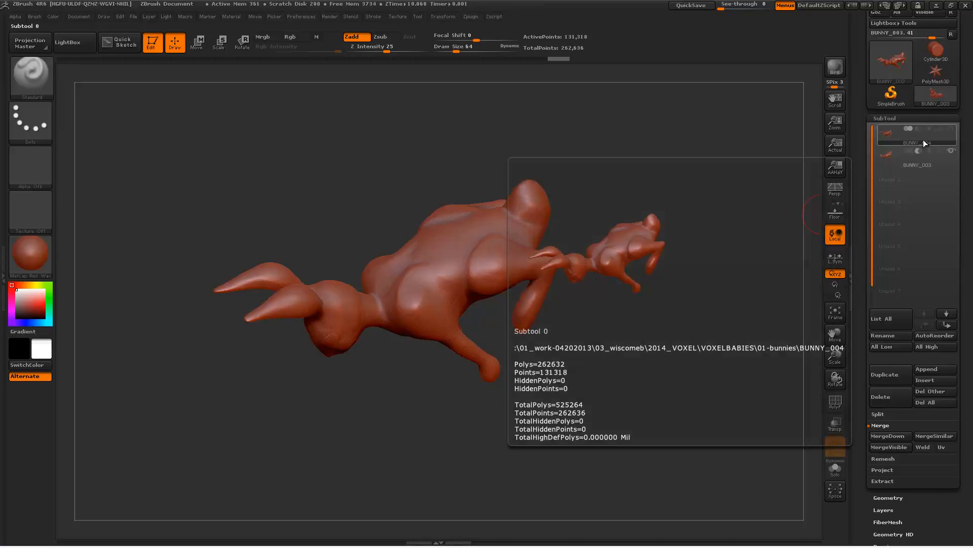
pyautogui.click(950, 129)
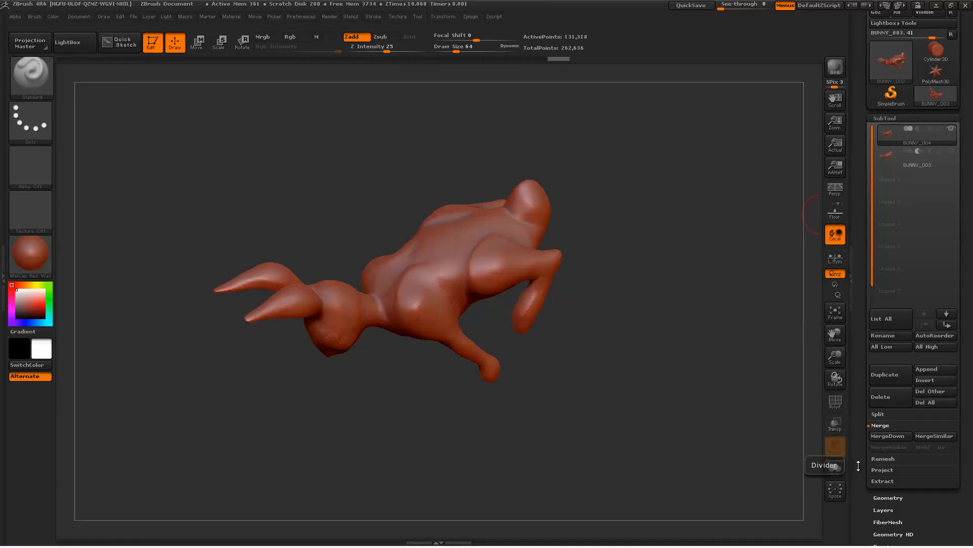
# - Set the DynaMesh blur to 0 and the resolution to 256, and remesh the duplicate bunny
pyautogui.moveTo(858, 466); pyautogui.dragTo(862, 391)
pyautogui.click(895, 324)
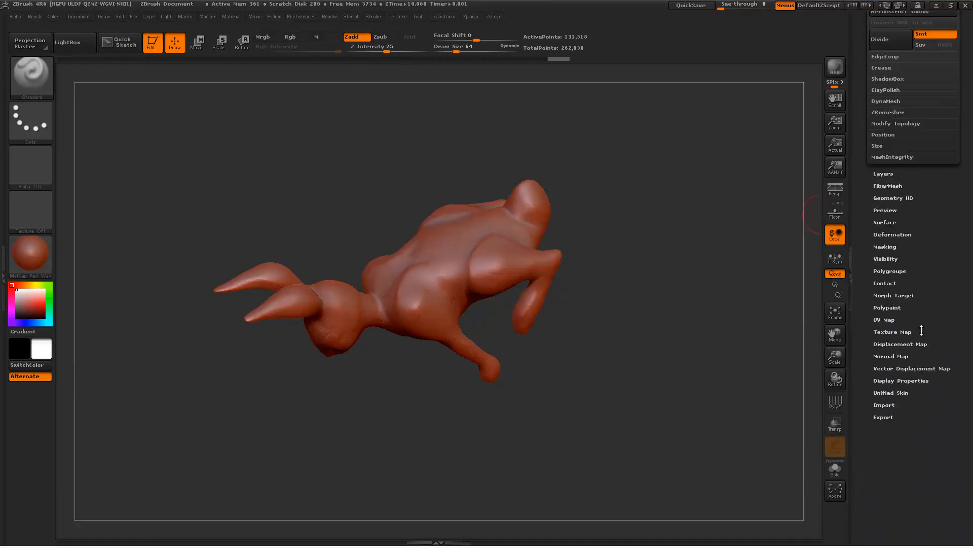
pyautogui.moveTo(956, 256); pyautogui.dragTo(957, 309)
pyautogui.moveTo(958, 209); pyautogui.dragTo(962, 377)
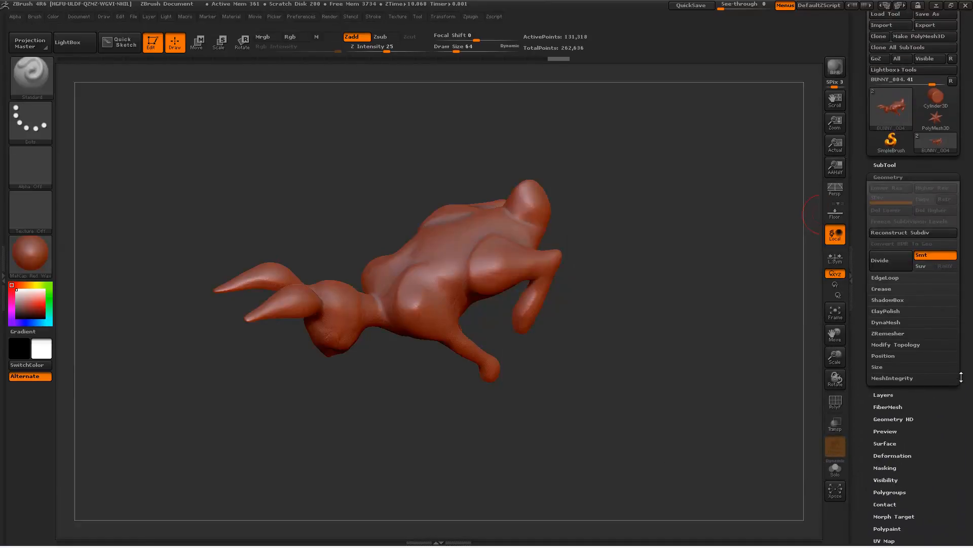
pyautogui.click(892, 322)
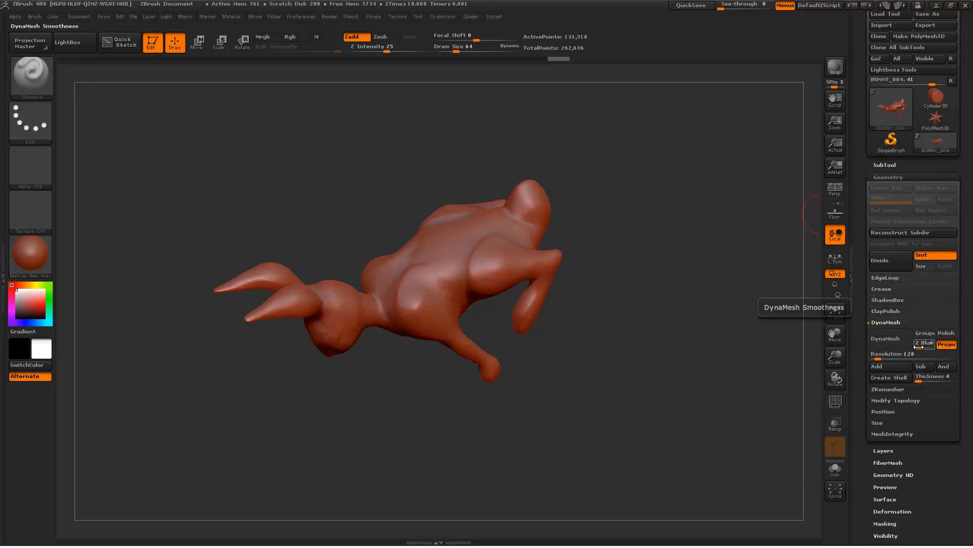
pyautogui.moveTo(919, 346); pyautogui.dragTo(910, 347)
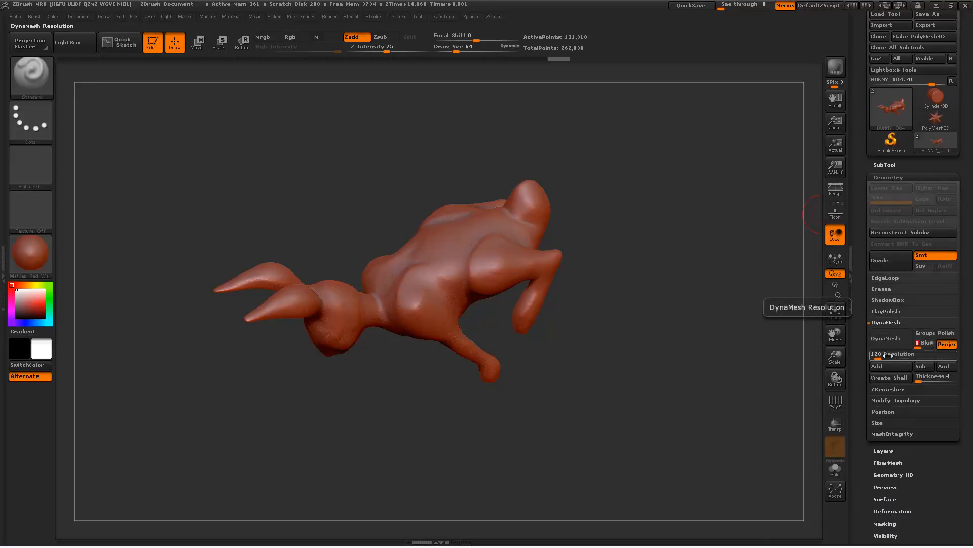
pyautogui.moveTo(888, 356); pyautogui.dragTo(891, 357)
pyautogui.click(890, 338)
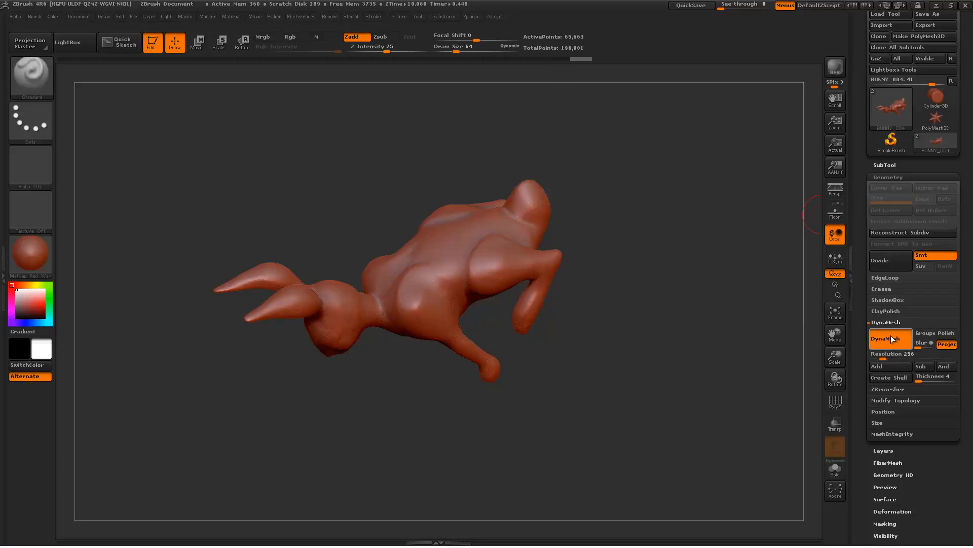
# - Turn on the PolyFrame wireframe display and undo the DynaMesh to examine the original topology
pyautogui.click(835, 402)
pyautogui.press('ctrl')
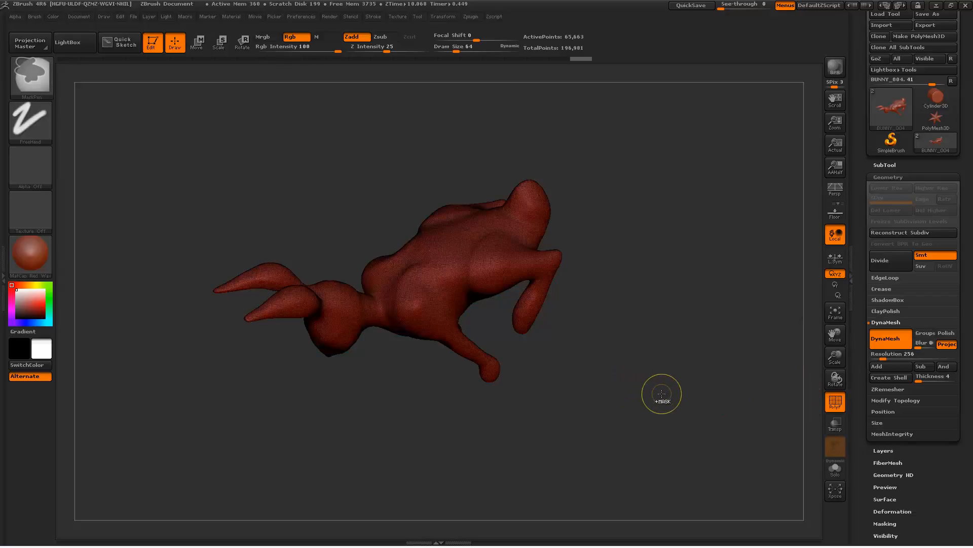
pyautogui.hotkey('ctrl', 'z')
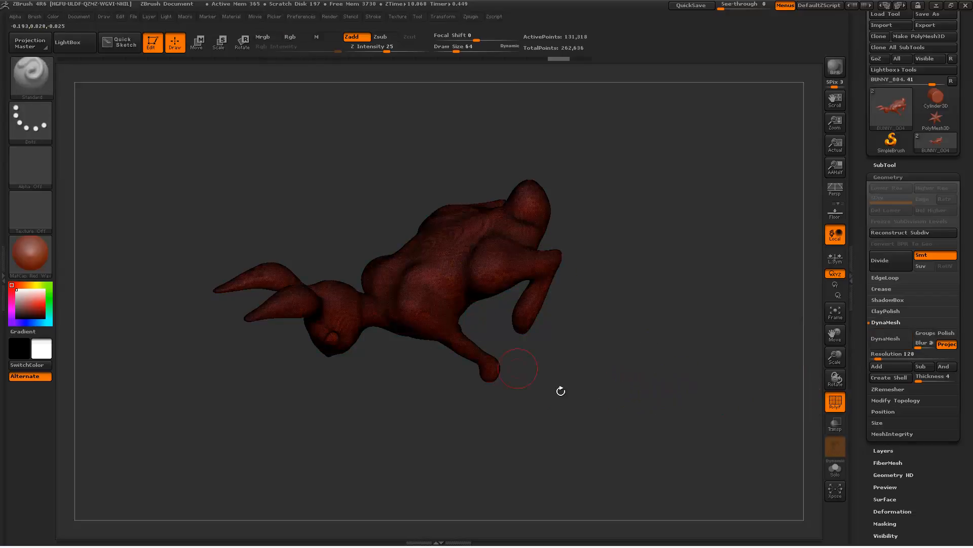
pyautogui.moveTo(560, 391); pyautogui.dragTo(569, 365)
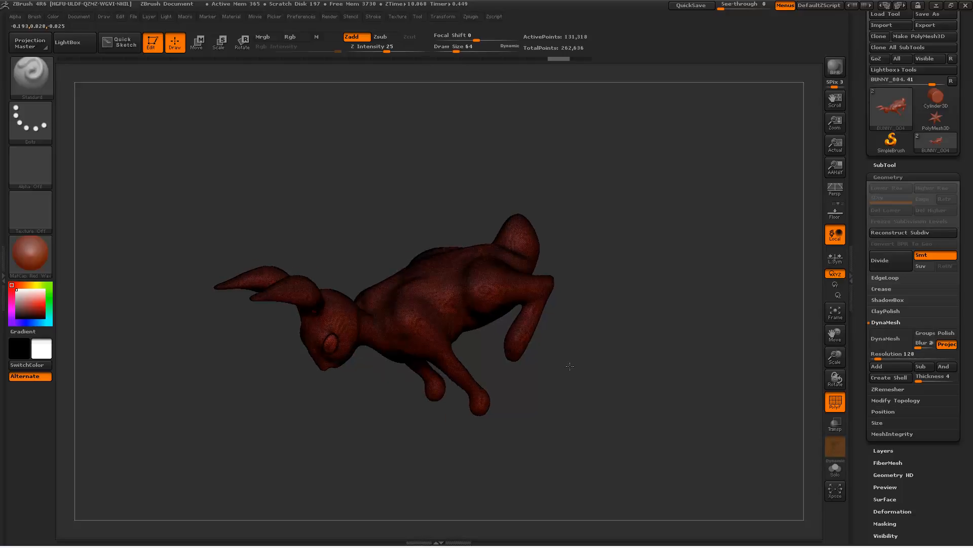
# - Remesh the visible bunny again with DynaMesh at resolution 256 and inspect the new topology from several angles
pyautogui.click(890, 353)
pyautogui.write('256')
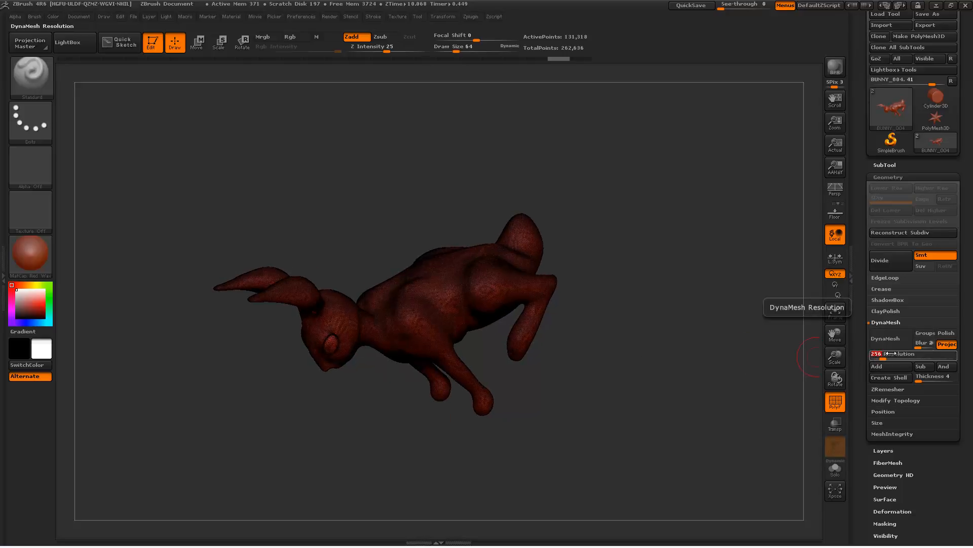
pyautogui.press('Return')
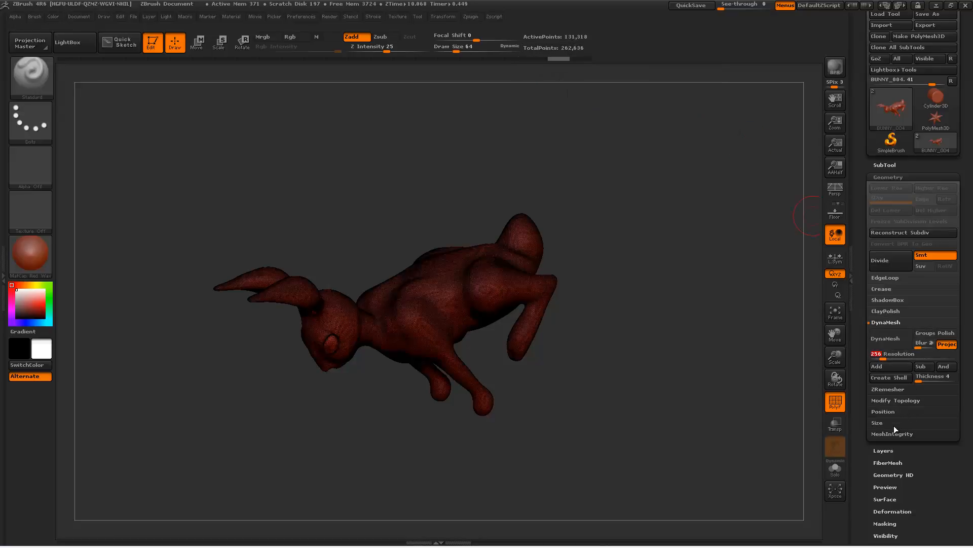
pyautogui.click(890, 341)
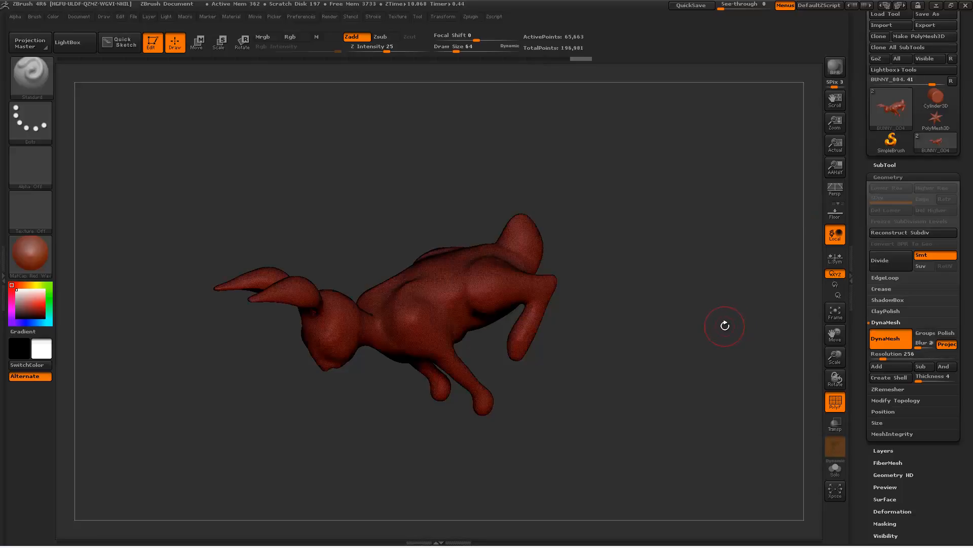
pyautogui.moveTo(725, 325)
pyautogui.mouseDown()
pyautogui.moveTo(707, 332)
pyautogui.moveTo(715, 336)
pyautogui.mouseUp()
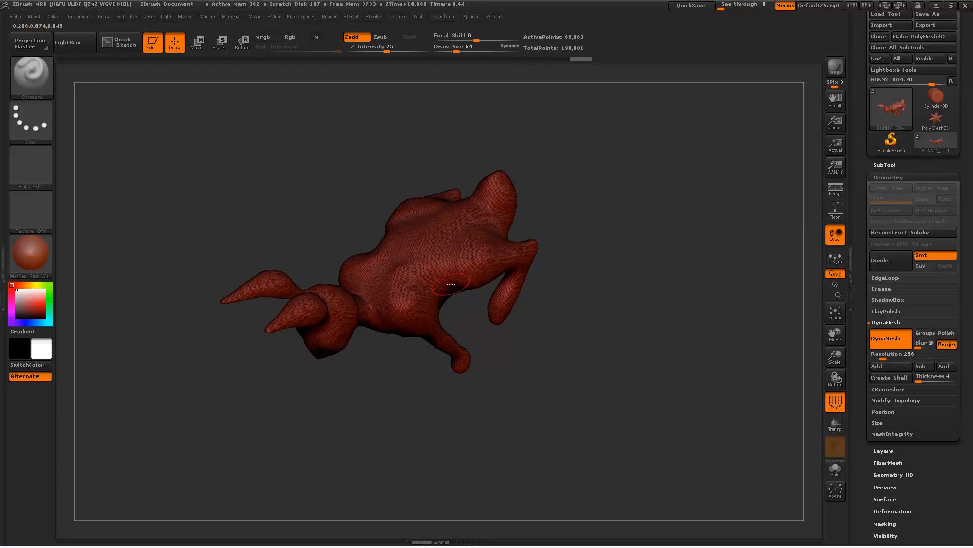
pyautogui.moveTo(464, 309)
pyautogui.keyDown('alt'); pyautogui.mouseDown(button='right')
pyautogui.moveTo(512, 296)
pyautogui.moveTo(378, 328)
pyautogui.moveTo(550, 300)
pyautogui.mouseUp(button='right'); pyautogui.keyUp('alt')
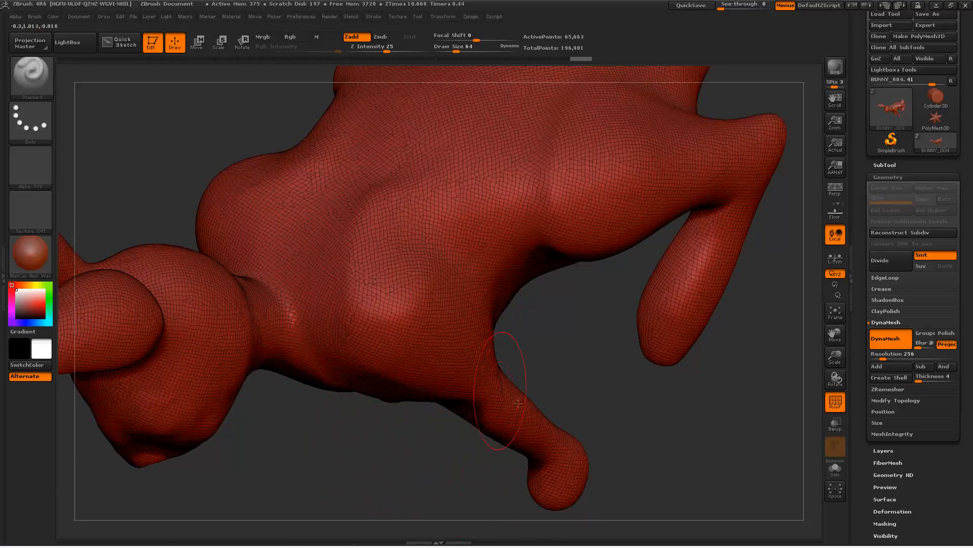
pyautogui.keyDown('ctrl'); pyautogui.moveTo(756, 418); pyautogui.dragTo(633, 445, button='right'); pyautogui.keyUp('ctrl')
pyautogui.moveTo(646, 397)
pyautogui.mouseDown()
pyautogui.moveTo(729, 370)
pyautogui.moveTo(756, 206)
pyautogui.mouseUp()
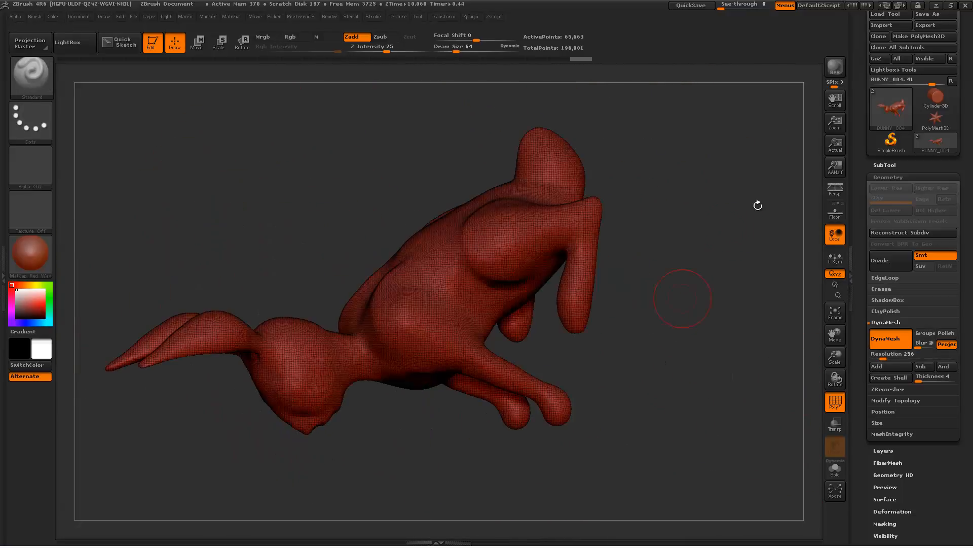
# - Delete the original BUNNY_003 subtool and confirm the deletion
pyautogui.click(881, 165)
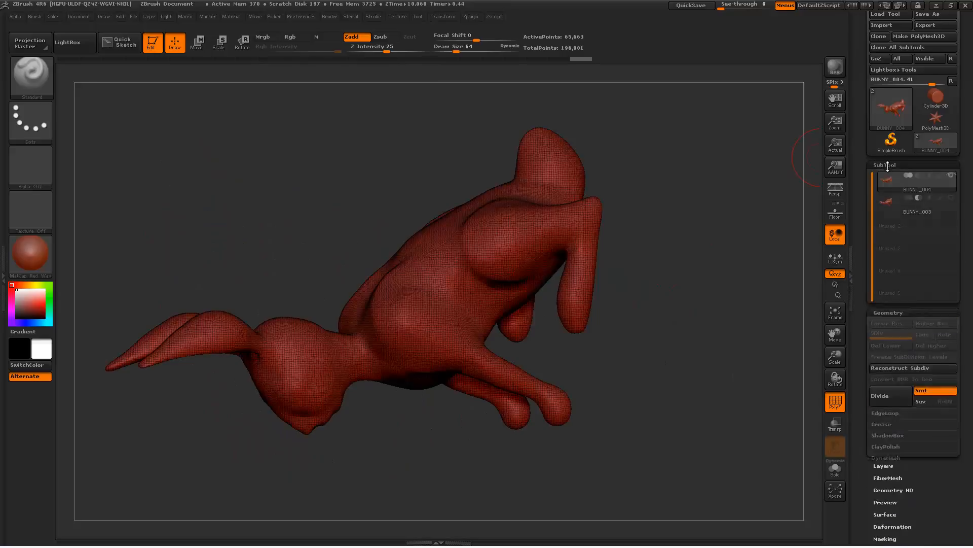
pyautogui.click(905, 211)
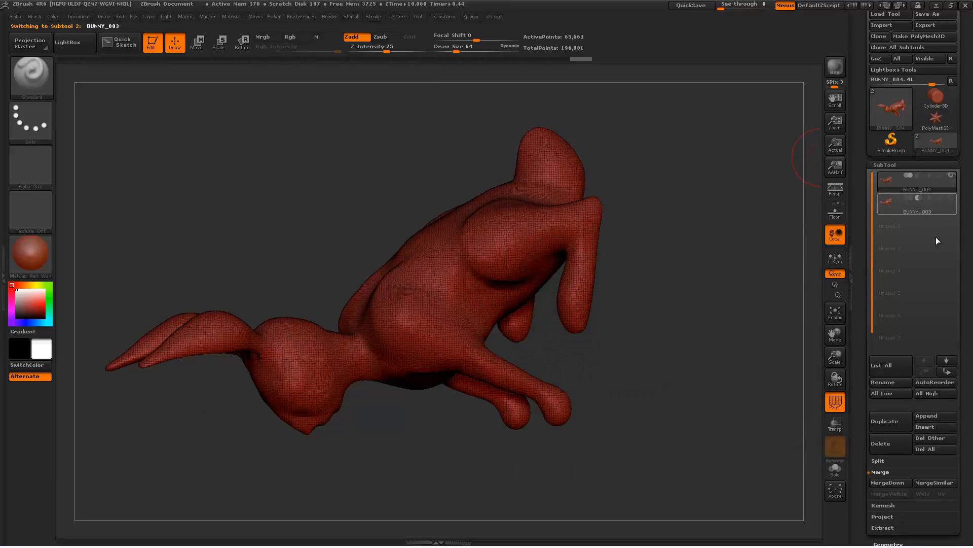
pyautogui.click(890, 444)
pyautogui.click(781, 456)
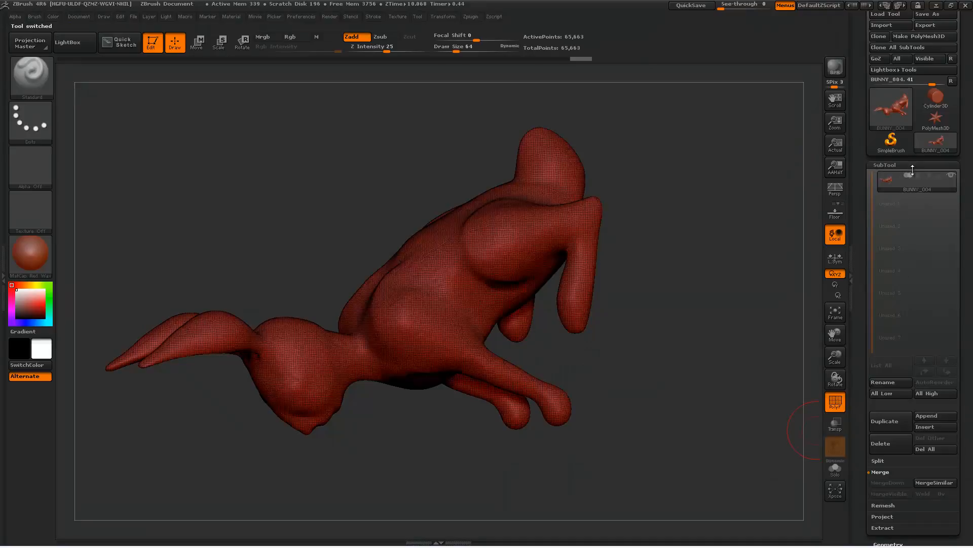
# - Duplicate the remeshed bunny and move BUNNY_004 diagonally forward so the two bunnies overlap
pyautogui.click(887, 423)
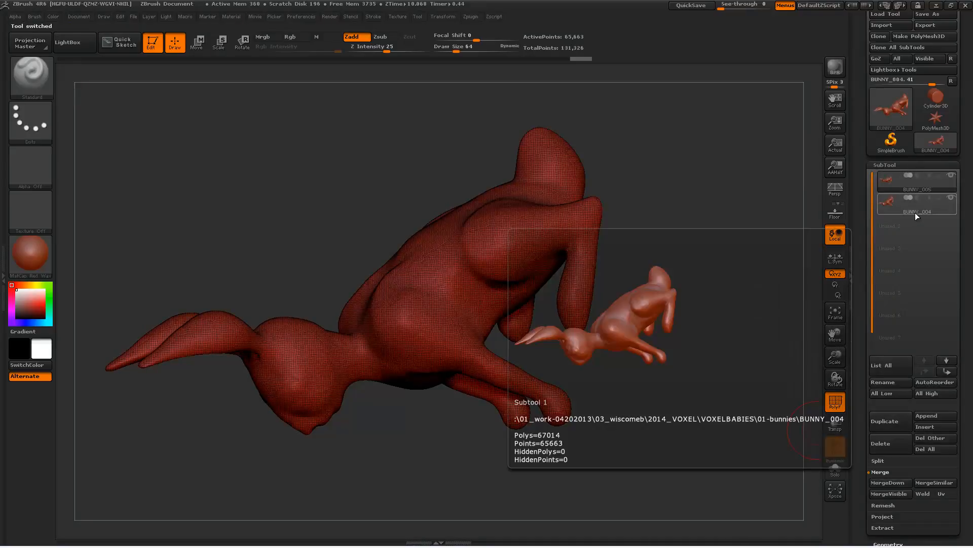
pyautogui.click(199, 47)
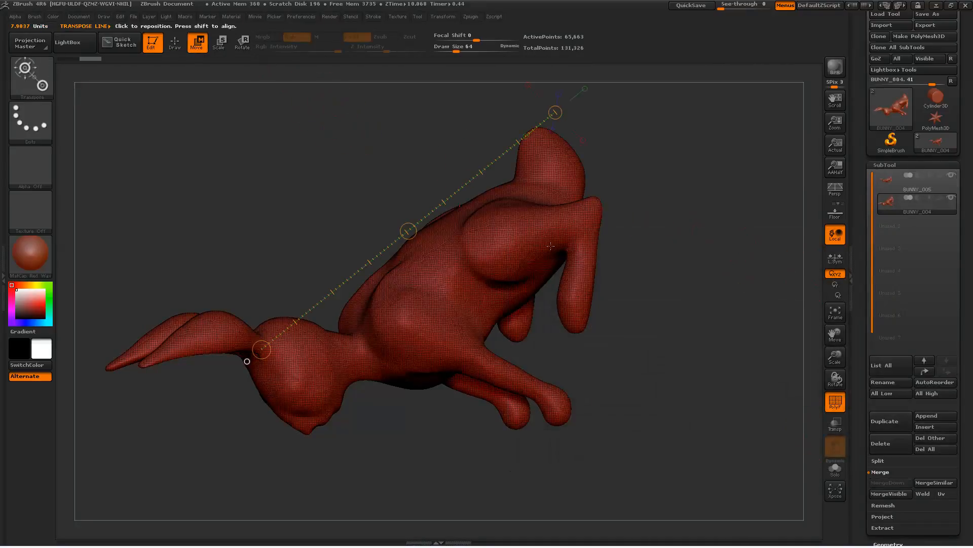
pyautogui.moveTo(554, 206); pyautogui.dragTo(297, 365)
pyautogui.moveTo(425, 285); pyautogui.dragTo(457, 319)
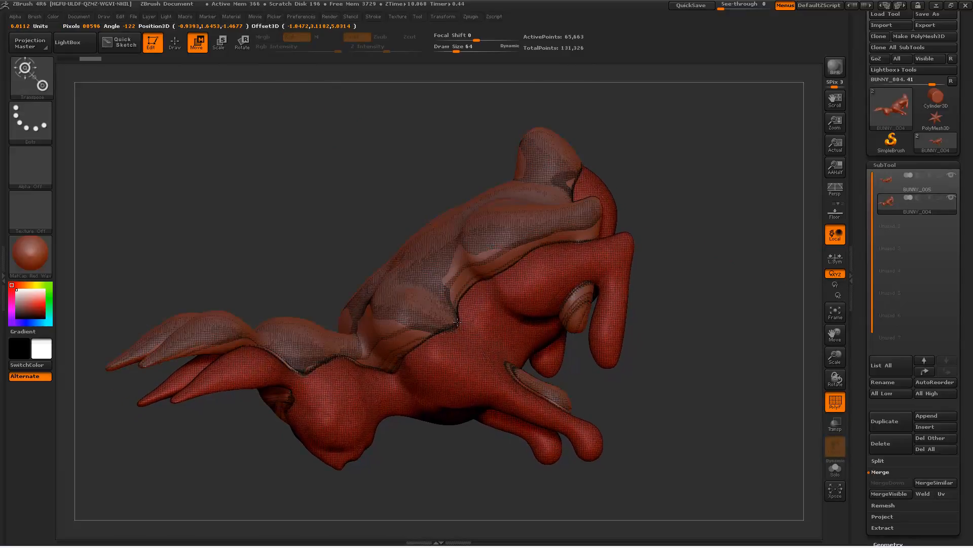
pyautogui.moveTo(734, 326); pyautogui.dragTo(658, 364)
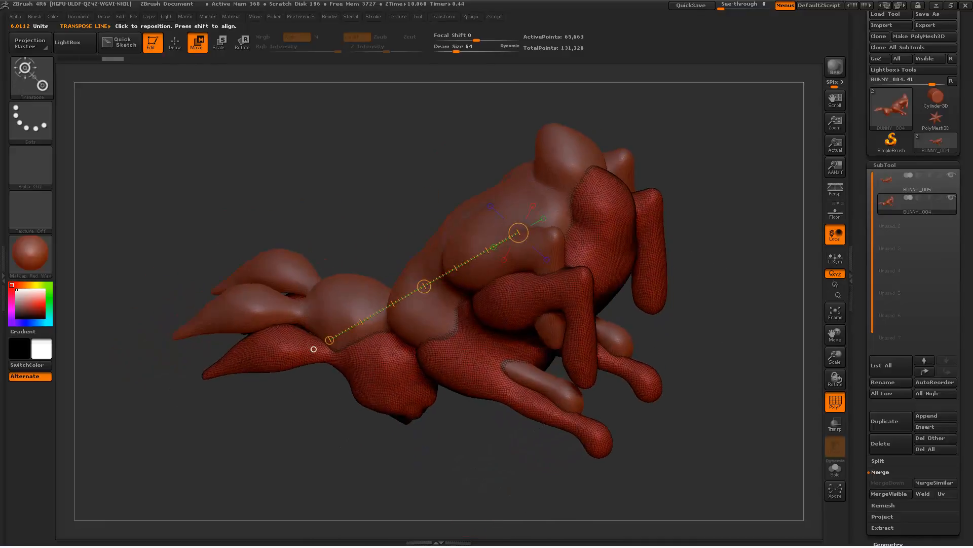
# - Mark the BUNNY_004 subtool as a subtractive volume using Group As Dynamesh Sub
pyautogui.click(903, 189)
pyautogui.click(935, 212)
pyautogui.moveTo(859, 373); pyautogui.dragTo(872, 248)
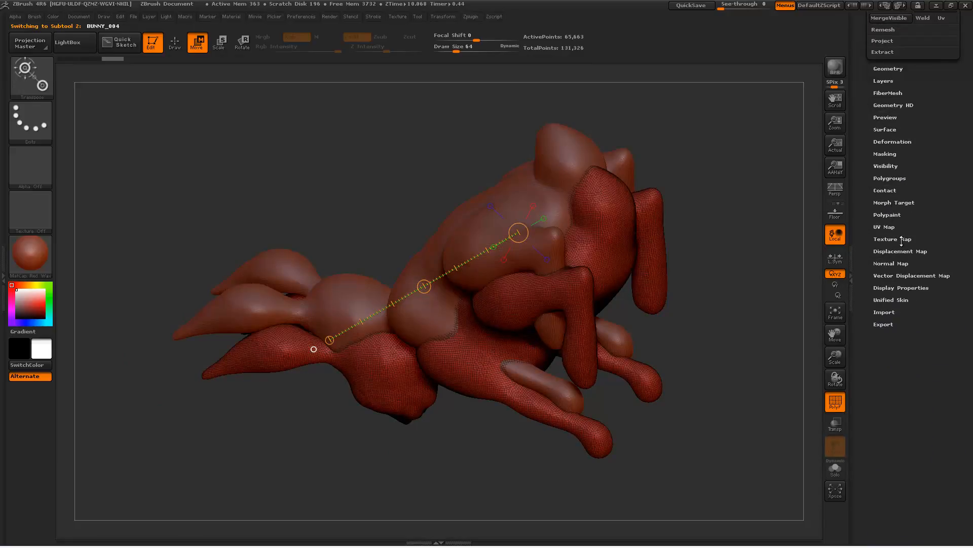
pyautogui.click(899, 177)
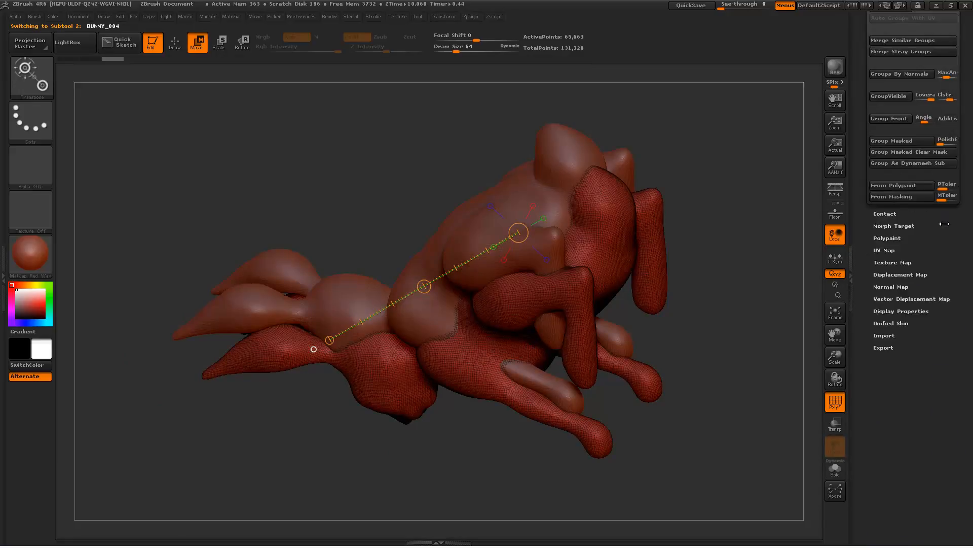
pyautogui.moveTo(954, 372); pyautogui.dragTo(954, 400)
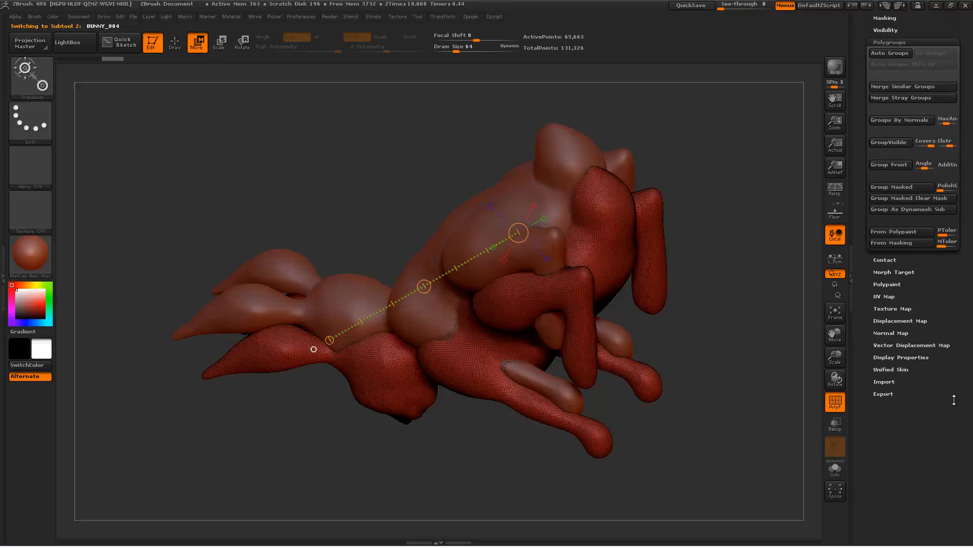
pyautogui.click(900, 211)
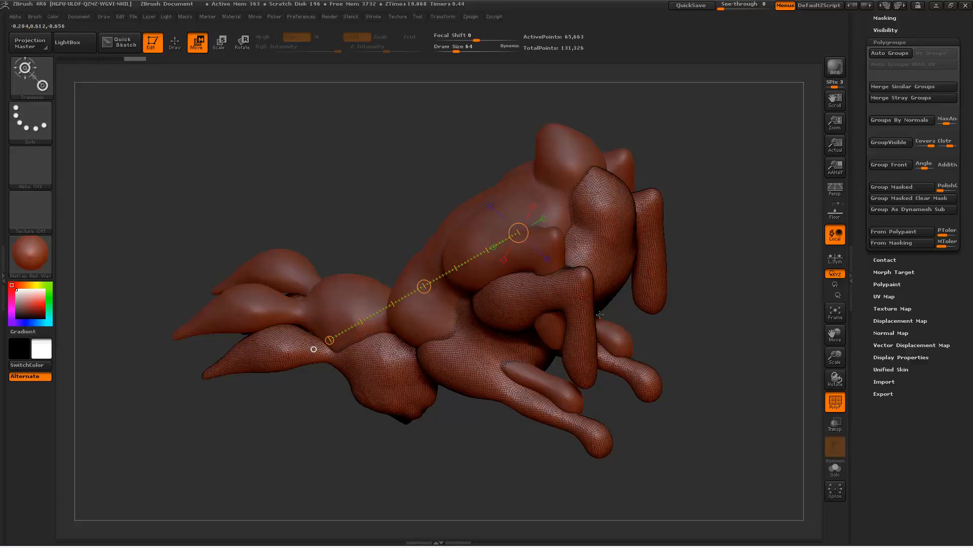
pyautogui.click(838, 405)
pyautogui.click(837, 405)
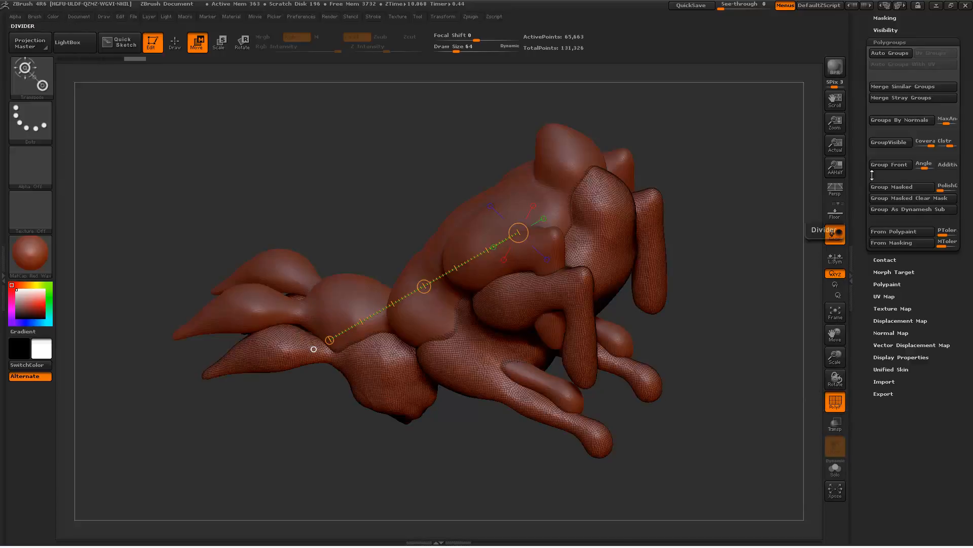
# - Merge the BUNNY_005 subtool down with the BUNNY_004 subtool and confirm the merge
pyautogui.moveTo(862, 18); pyautogui.dragTo(862, 257)
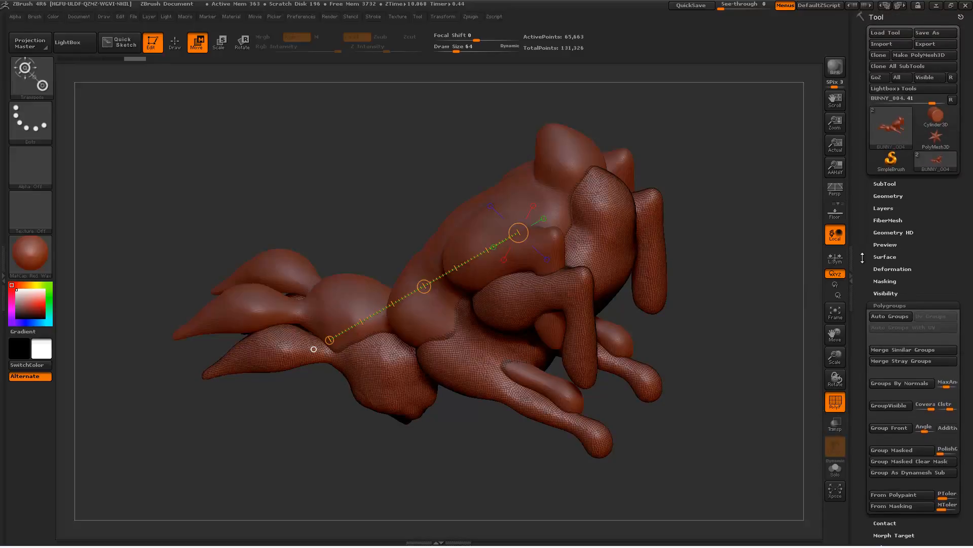
pyautogui.click(893, 184)
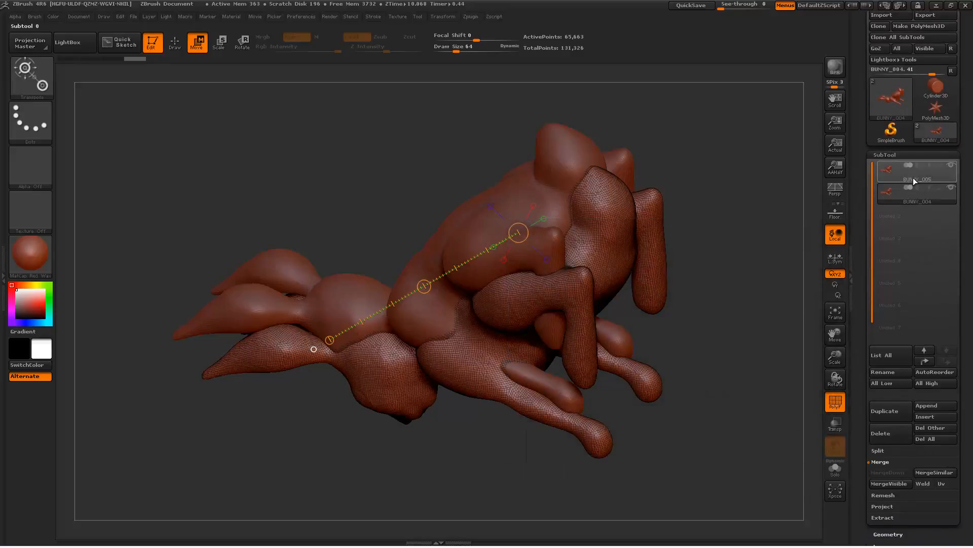
pyautogui.click(921, 180)
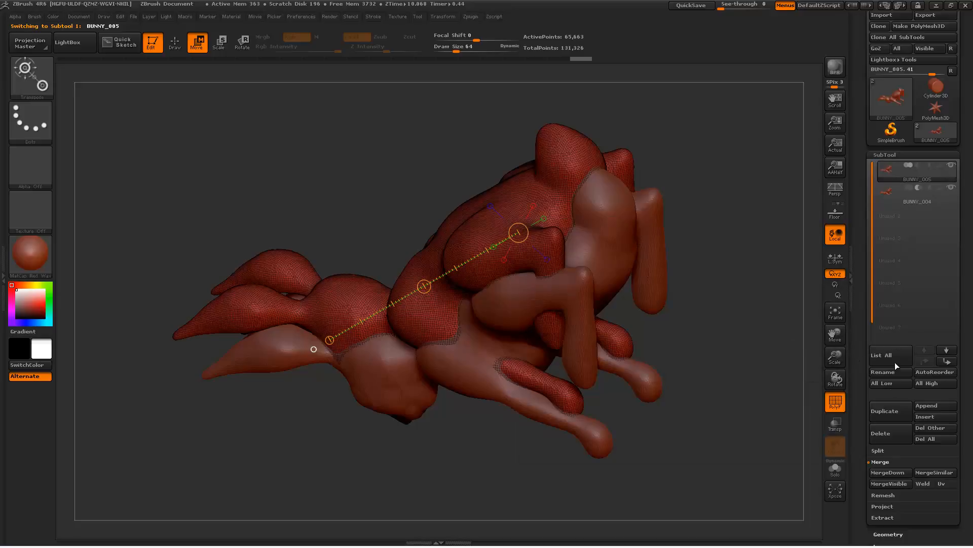
pyautogui.click(884, 472)
pyautogui.click(783, 490)
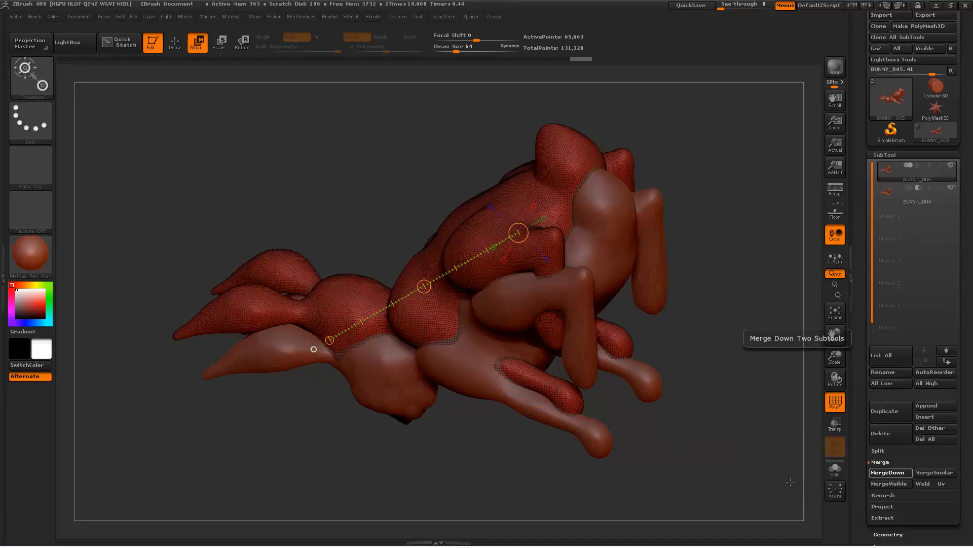
pyautogui.press('ctrl')
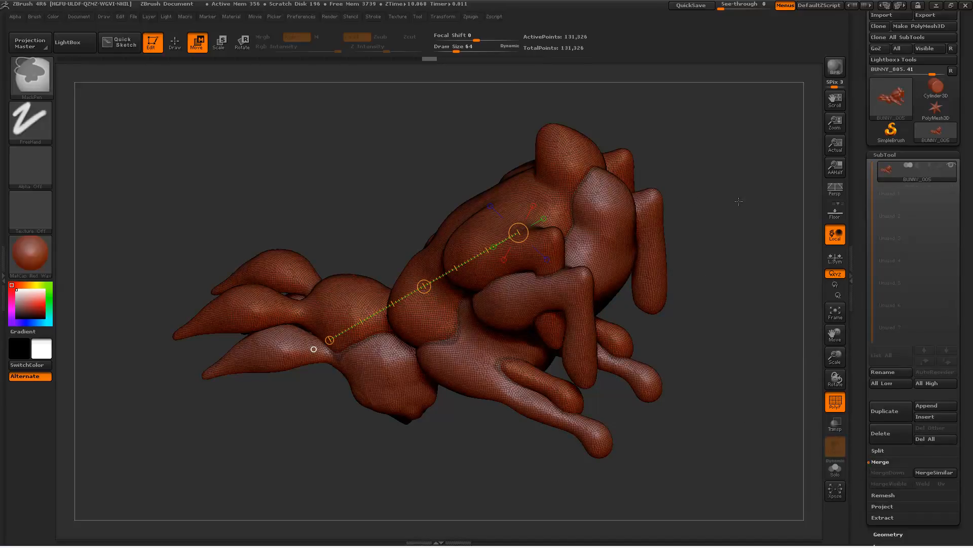
# - Update the DynaMesh on the merged bunny so the subtractive volume is cut out of the overlapping body
pyautogui.keyDown('ctrl'); pyautogui.moveTo(744, 192); pyautogui.dragTo(691, 319); pyautogui.keyUp('ctrl')
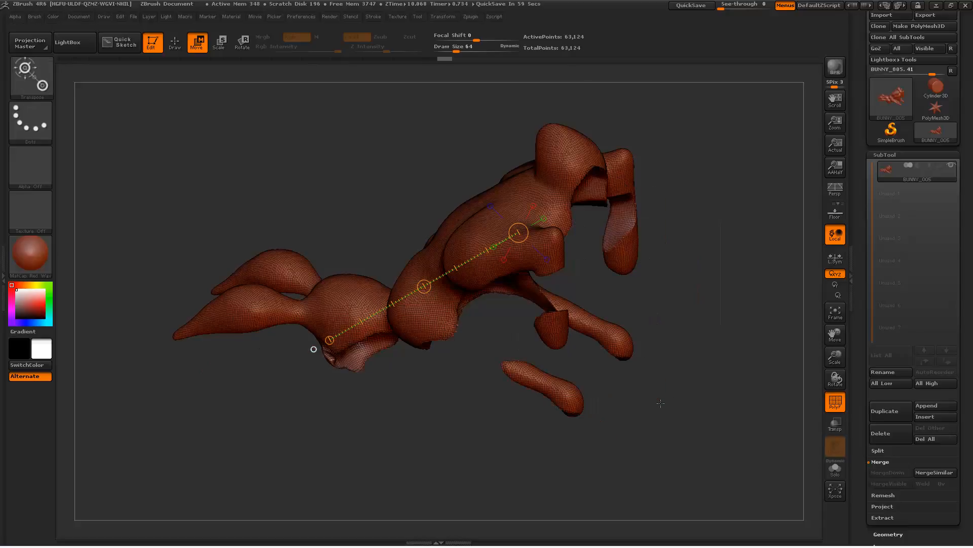
# - Examine the boolean cut edges and the hollowed underside of the bunny up close and from several angles
pyautogui.moveTo(661, 403); pyautogui.dragTo(454, 386)
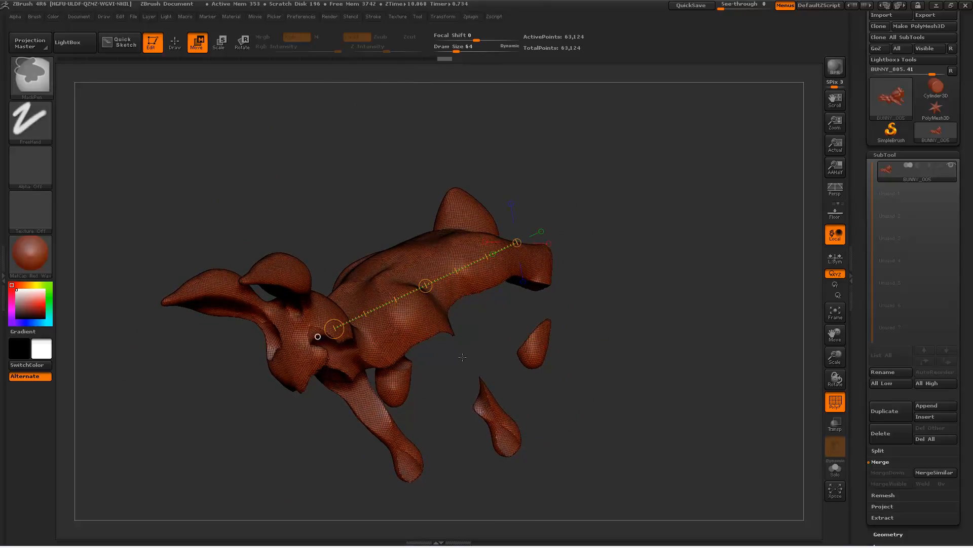
pyautogui.keyDown('ctrl'); pyautogui.moveTo(459, 357); pyautogui.dragTo(490, 421, button='right'); pyautogui.keyUp('ctrl')
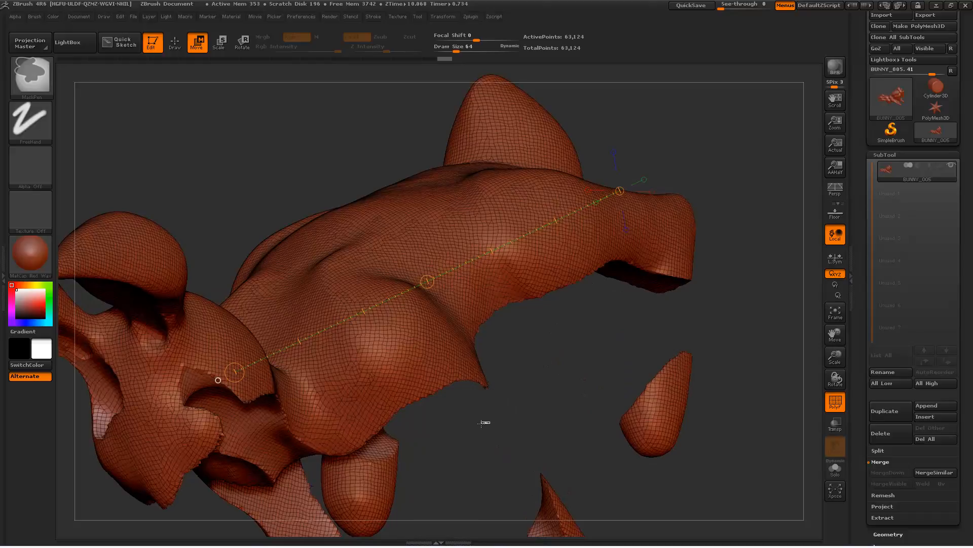
pyautogui.press('super')
pyautogui.click(440, 348)
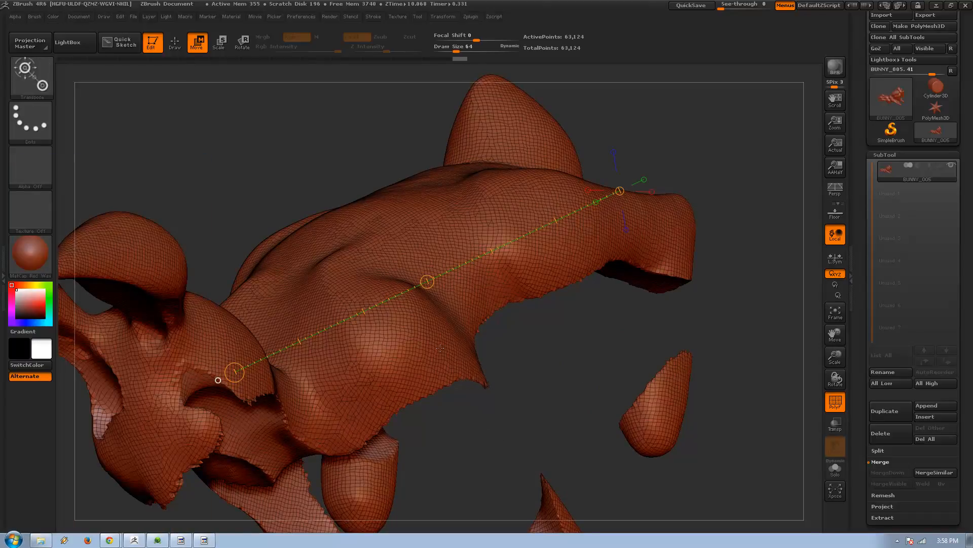
pyautogui.moveTo(474, 420); pyautogui.dragTo(484, 332)
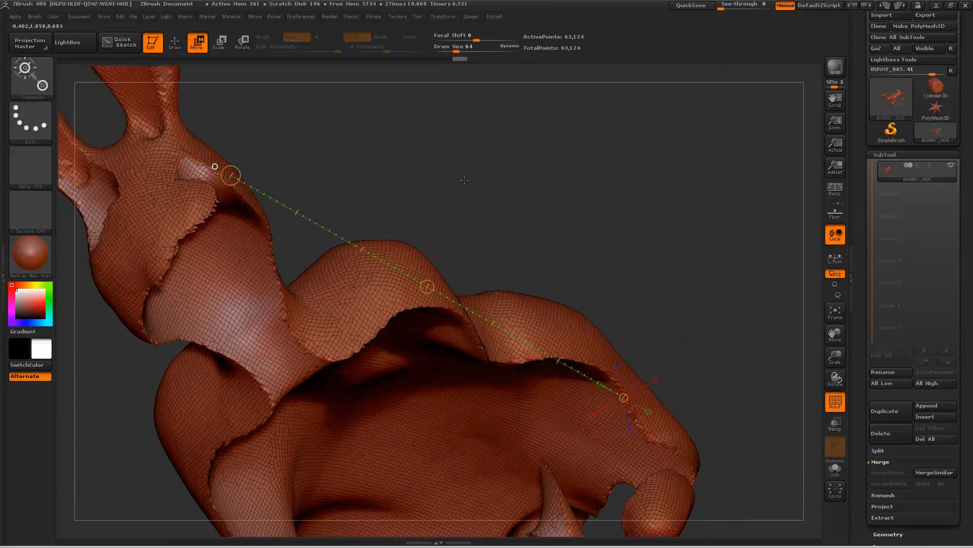
pyautogui.moveTo(494, 198); pyautogui.dragTo(510, 216)
pyautogui.keyDown('ctrl'); pyautogui.moveTo(648, 259); pyautogui.dragTo(496, 303, button='right'); pyautogui.keyUp('ctrl')
pyautogui.moveTo(652, 269); pyautogui.dragTo(719, 341)
# - Smooth the jagged boolean edges of the bunny with the Polish By Features deformation
pyautogui.moveTo(864, 425); pyautogui.dragTo(866, 399)
pyautogui.moveTo(869, 451); pyautogui.dragTo(900, 439)
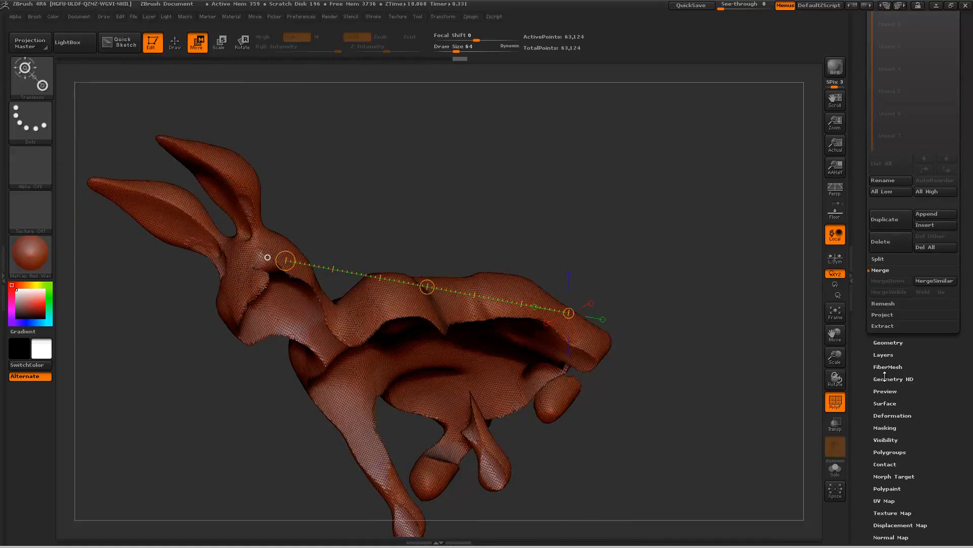
pyautogui.click(904, 416)
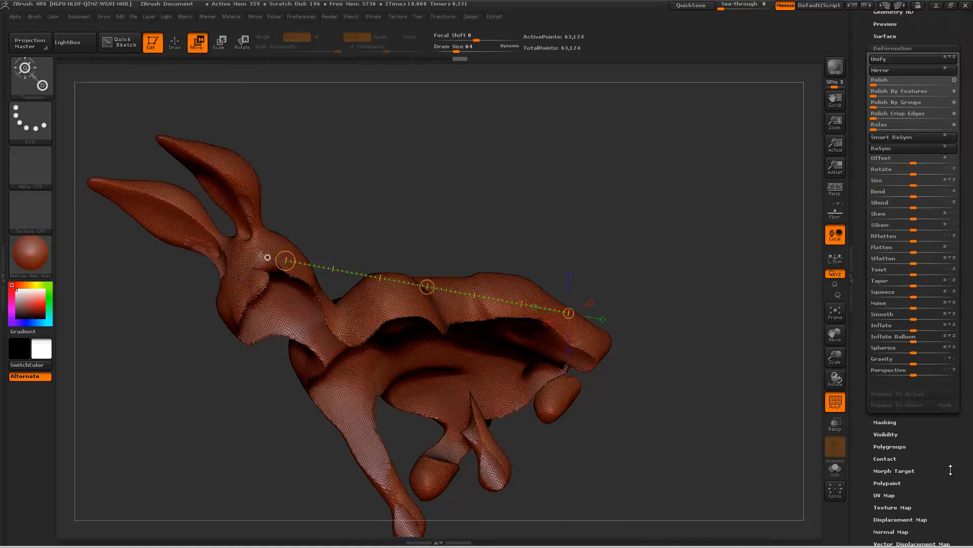
pyautogui.moveTo(950, 470); pyautogui.dragTo(949, 536)
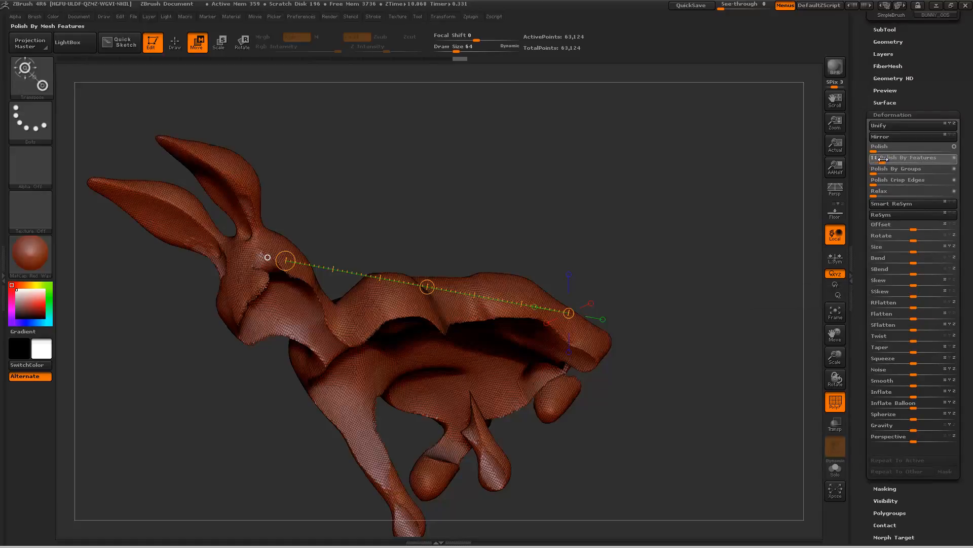
pyautogui.moveTo(664, 237); pyautogui.dragTo(532, 513)
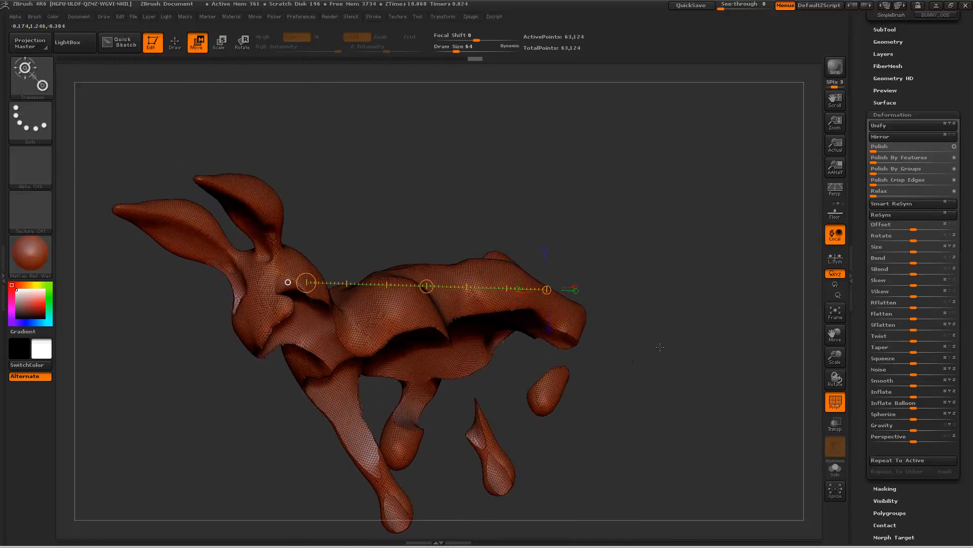
pyautogui.moveTo(660, 346); pyautogui.dragTo(710, 287)
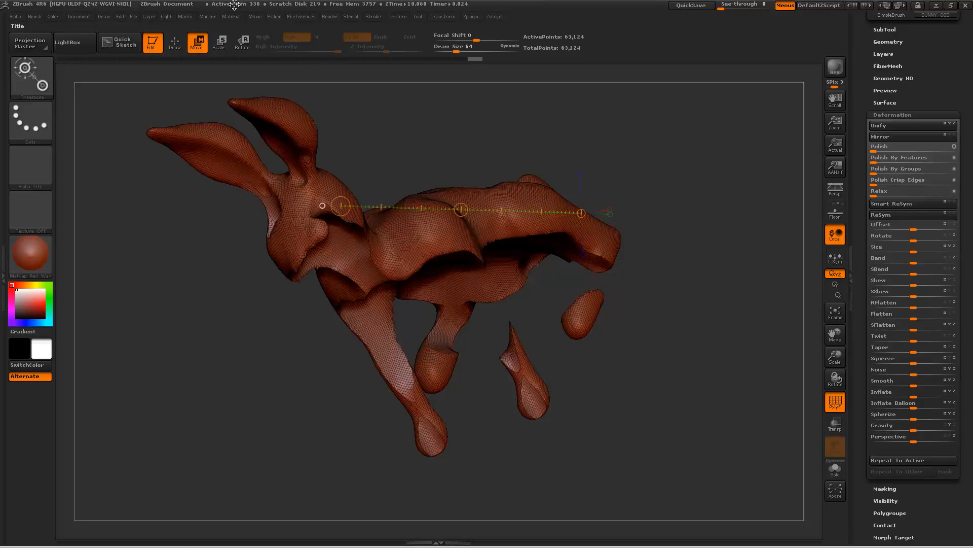
# - Switch from Move to Draw mode and choose the TrimCurve brush as the trimming brush
pyautogui.click(175, 45)
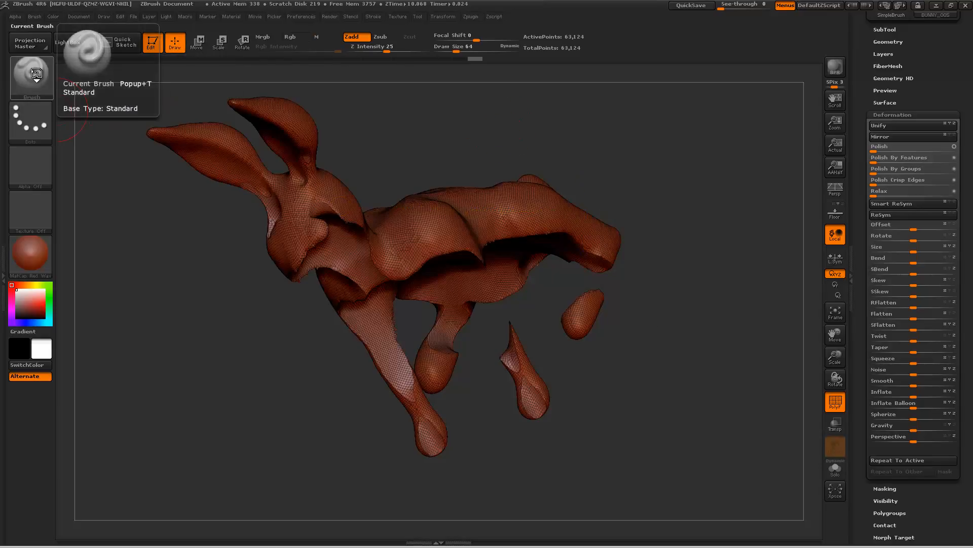
pyautogui.press('ctrl')
pyautogui.hotkey('ctrl', 'shift')
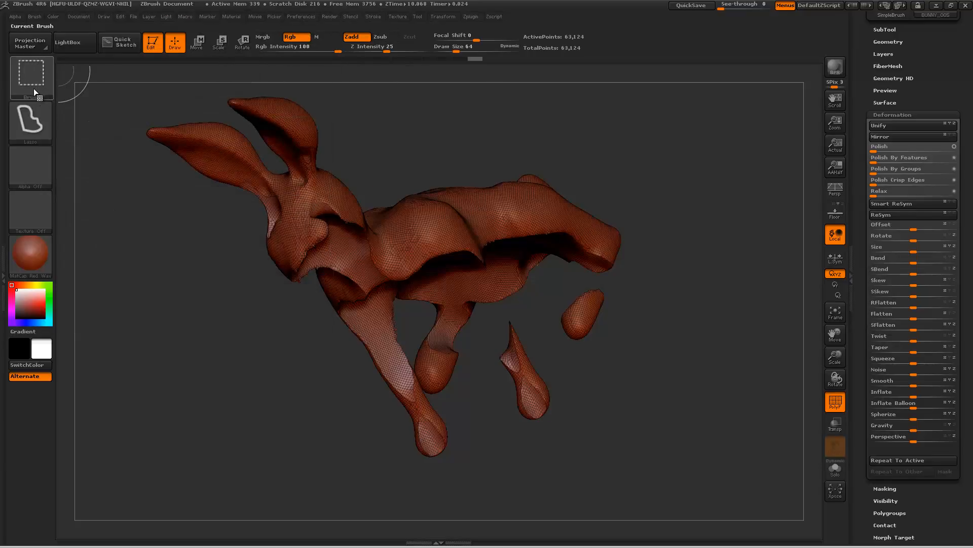
pyautogui.click(36, 82)
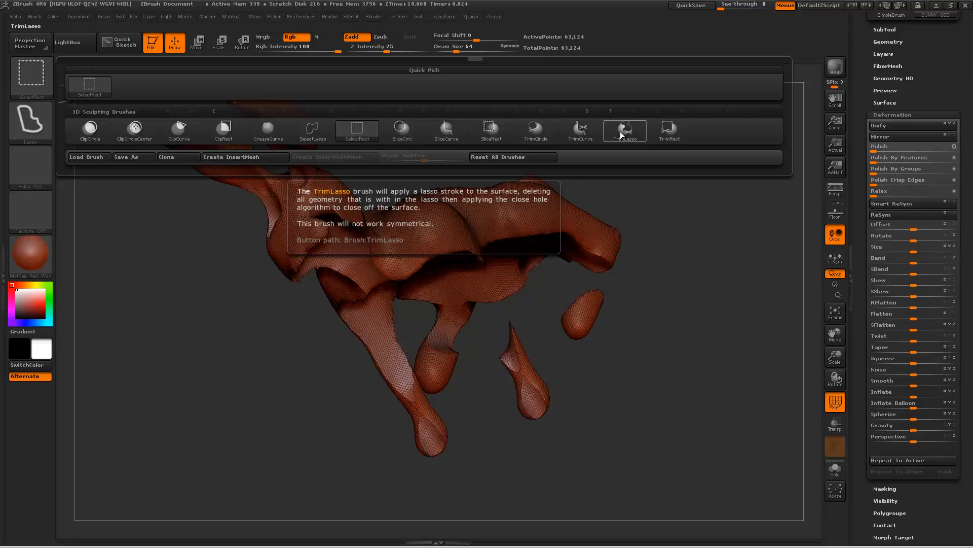
pyautogui.click(581, 130)
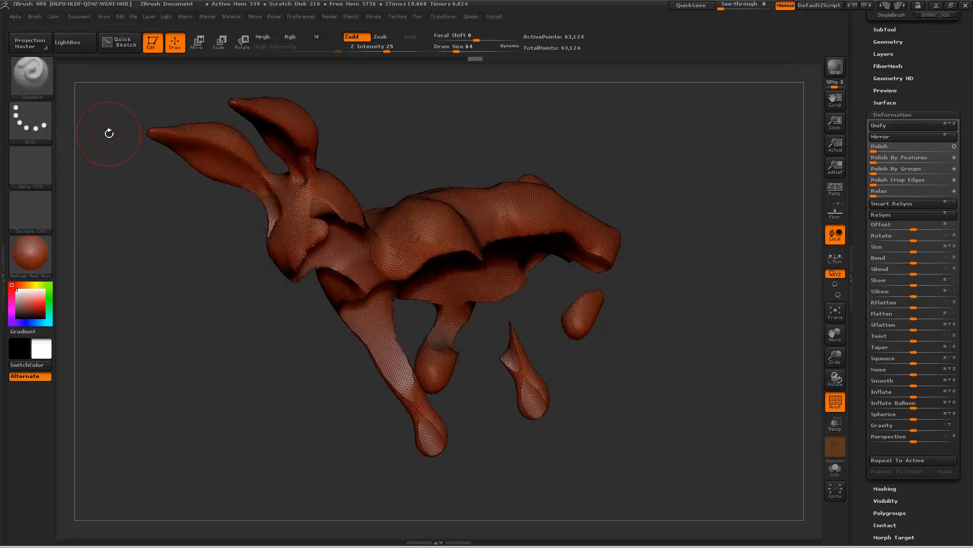
# - Trim off the upper part of both bunny ears with an S-shaped curve cut across them
pyautogui.hotkey('ctrl', 'shift')
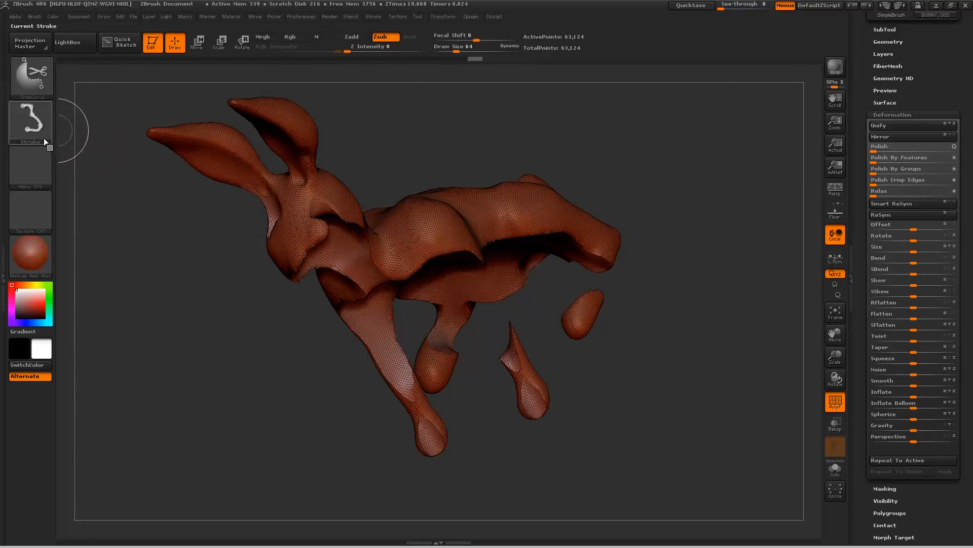
pyautogui.moveTo(44, 130)
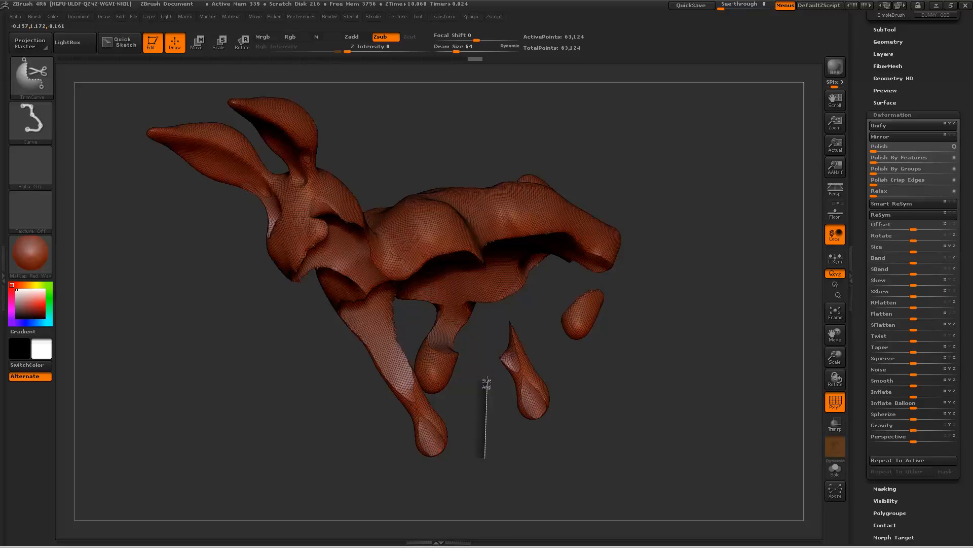
pyautogui.moveTo(487, 379)
pyautogui.keyDown('ctrl'); pyautogui.keyDown('shift'); pyautogui.mouseDown()
pyautogui.moveTo(502, 385)
pyautogui.moveTo(486, 493)
pyautogui.moveTo(395, 478)
pyautogui.moveTo(536, 318)
pyautogui.moveTo(575, 349)
pyautogui.moveTo(557, 373)
pyautogui.moveTo(578, 350)
pyautogui.moveTo(590, 286)
pyautogui.moveTo(627, 210)
pyautogui.moveTo(502, 471)
pyautogui.moveTo(354, 516)
pyautogui.moveTo(463, 449)
pyautogui.moveTo(583, 355)
pyautogui.moveTo(593, 379)
pyautogui.moveTo(603, 218)
pyautogui.moveTo(513, 279)
pyautogui.moveTo(496, 359)
pyautogui.moveTo(606, 349)
pyautogui.moveTo(626, 335)
pyautogui.moveTo(637, 283)
pyautogui.moveTo(627, 241)
pyautogui.mouseUp(); pyautogui.keyUp('shift'); pyautogui.keyUp('ctrl')
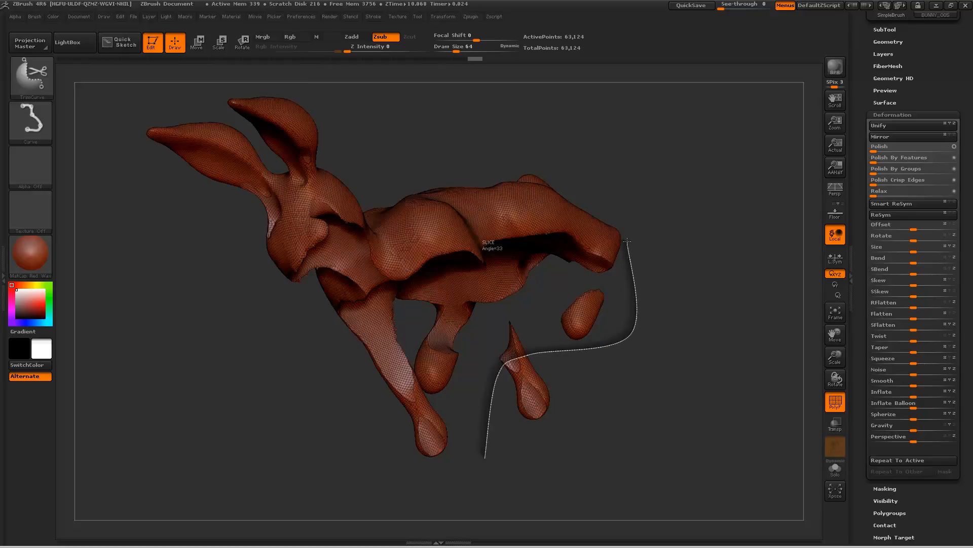
pyautogui.moveTo(627, 240)
pyautogui.keyDown('ctrl'); pyautogui.keyDown('shift'); pyautogui.mouseDown()
pyautogui.moveTo(653, 265)
pyautogui.moveTo(490, 192)
pyautogui.moveTo(345, 95)
pyautogui.moveTo(319, 58)
pyautogui.mouseUp(); pyautogui.keyUp('shift'); pyautogui.keyUp('ctrl')
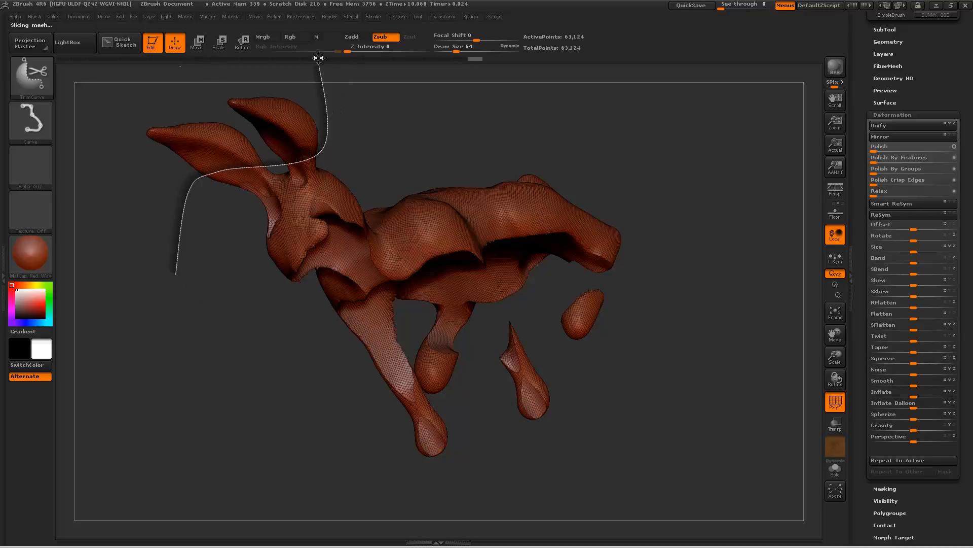
pyautogui.moveTo(460, 152); pyautogui.dragTo(538, 224)
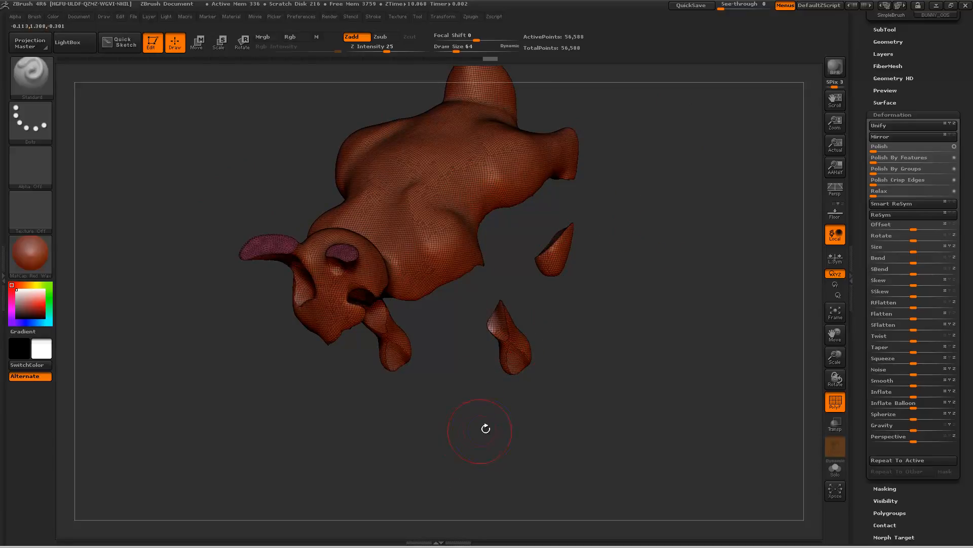
# - Try to trim away the detached leg pieces with the TrimCurve brush
pyautogui.moveTo(440, 420)
pyautogui.keyDown('ctrl'); pyautogui.keyDown('shift'); pyautogui.mouseDown()
pyautogui.moveTo(507, 299)
pyautogui.moveTo(463, 344)
pyautogui.mouseUp(); pyautogui.keyUp('shift'); pyautogui.keyUp('ctrl')
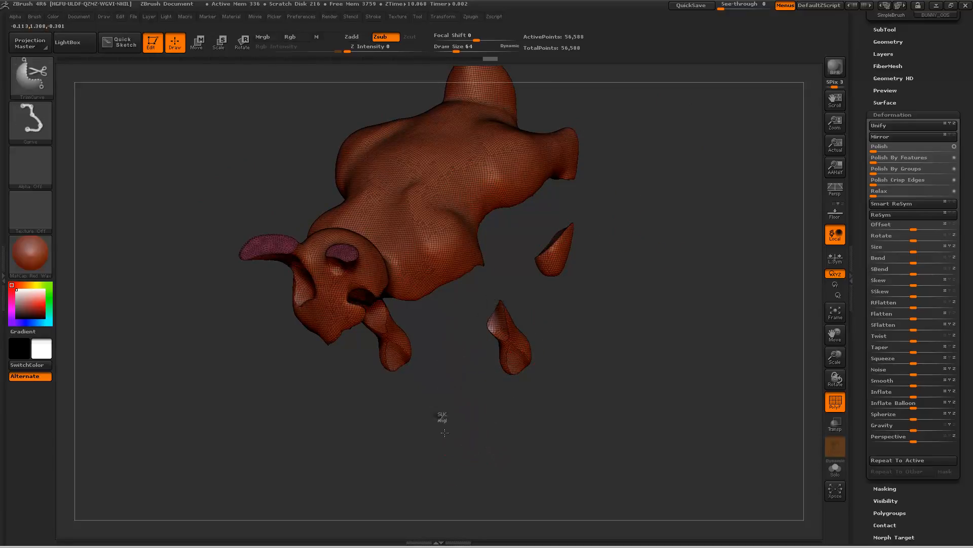
pyautogui.keyDown('ctrl'); pyautogui.keyDown('shift'); pyautogui.moveTo(445, 432); pyautogui.dragTo(564, 319); pyautogui.keyUp('shift'); pyautogui.keyUp('ctrl')
pyautogui.hotkey('ctrl', 'z')
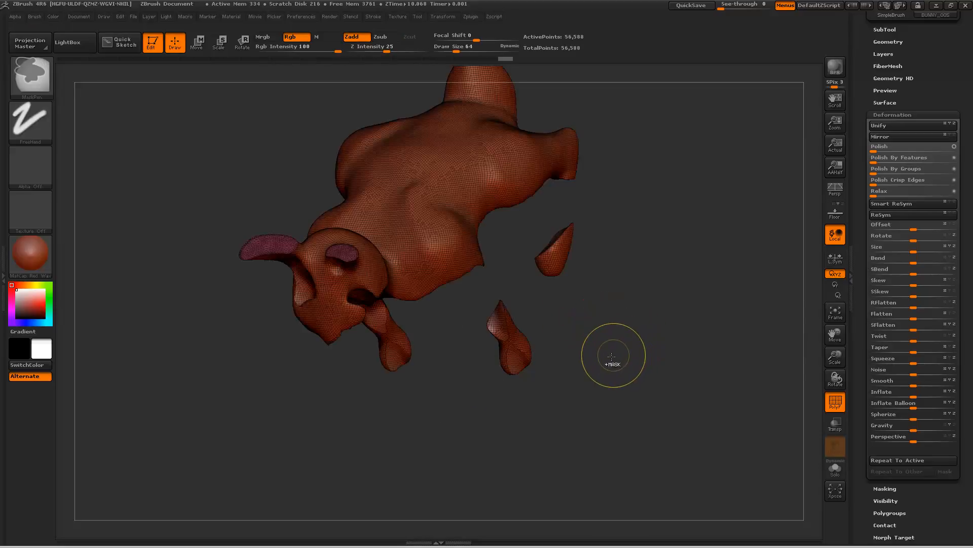
pyautogui.moveTo(644, 171)
pyautogui.keyDown('ctrl'); pyautogui.keyDown('shift'); pyautogui.mouseDown()
pyautogui.moveTo(464, 299)
pyautogui.moveTo(490, 235)
pyautogui.moveTo(540, 172)
pyautogui.moveTo(674, 456)
pyautogui.moveTo(647, 152)
pyautogui.moveTo(213, 82)
pyautogui.moveTo(812, 286)
pyautogui.moveTo(387, 169)
pyautogui.moveTo(812, 401)
pyautogui.moveTo(488, 251)
pyautogui.moveTo(816, 183)
pyautogui.moveTo(678, 86)
pyautogui.moveTo(750, 76)
pyautogui.moveTo(491, 261)
pyautogui.moveTo(409, 79)
pyautogui.moveTo(436, 126)
pyautogui.moveTo(643, 124)
pyautogui.moveTo(650, 143)
pyautogui.moveTo(687, 165)
pyautogui.moveTo(337, 354)
pyautogui.moveTo(533, 256)
pyautogui.moveTo(506, 260)
pyautogui.moveTo(435, 412)
pyautogui.moveTo(463, 474)
pyautogui.moveTo(454, 444)
pyautogui.moveTo(361, 426)
pyautogui.moveTo(355, 446)
pyautogui.moveTo(542, 227)
pyautogui.moveTo(540, 211)
pyautogui.moveTo(438, 341)
pyautogui.moveTo(454, 444)
pyautogui.mouseUp(); pyautogui.keyUp('shift'); pyautogui.keyUp('ctrl')
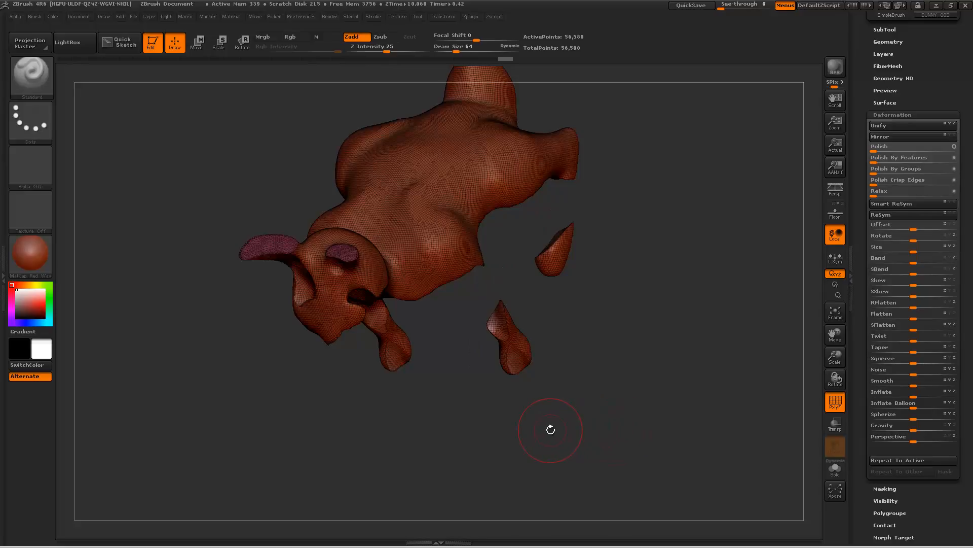
# - Remove the detached leg pieces from the mesh with rectangular cuts of the TrimRect brush
pyautogui.moveTo(557, 452); pyautogui.dragTo(582, 425)
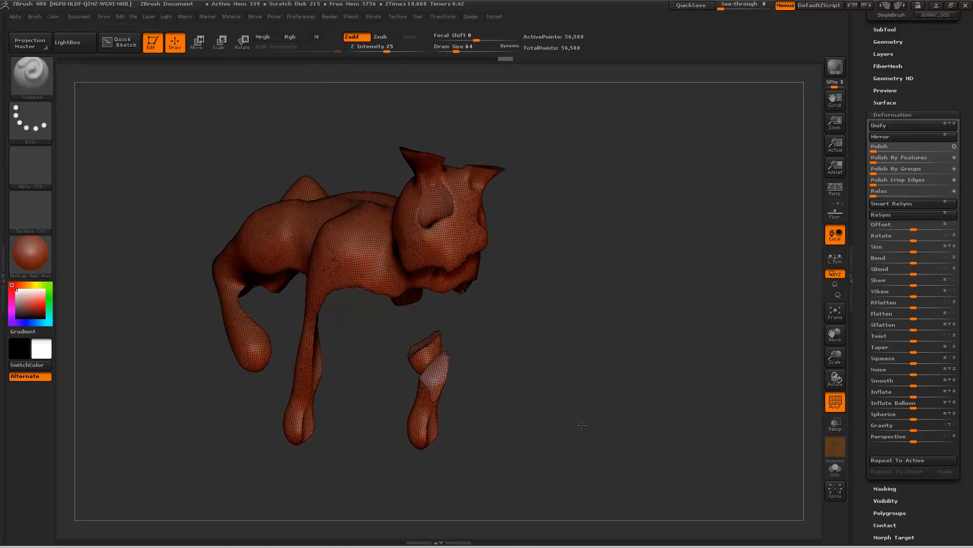
pyautogui.hotkey('ctrl', 'shift')
pyautogui.keyDown('ctrl'); pyautogui.keyDown('shift'); pyautogui.click(47, 86); pyautogui.keyUp('shift'); pyautogui.keyUp('ctrl')
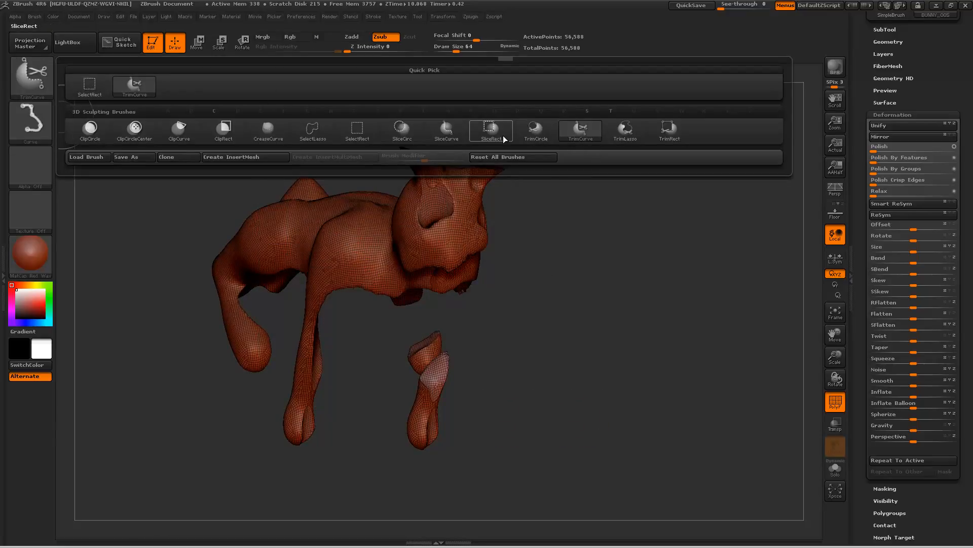
pyautogui.keyDown('ctrl'); pyautogui.keyDown('shift'); pyautogui.click(667, 133); pyautogui.keyUp('shift'); pyautogui.keyUp('ctrl')
pyautogui.moveTo(479, 473)
pyautogui.keyDown('ctrl'); pyautogui.keyDown('shift'); pyautogui.mouseDown()
pyautogui.moveTo(379, 318)
pyautogui.moveTo(408, 341)
pyautogui.moveTo(398, 326)
pyautogui.moveTo(478, 462)
pyautogui.moveTo(502, 475)
pyautogui.mouseUp(); pyautogui.keyUp('shift'); pyautogui.keyUp('ctrl')
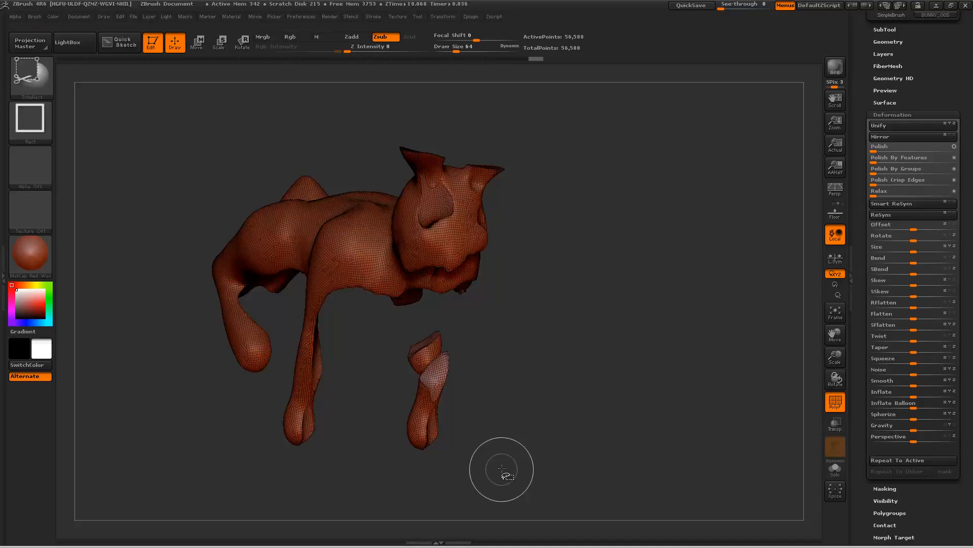
pyautogui.keyDown('ctrl'); pyautogui.keyDown('shift'); pyautogui.moveTo(510, 331); pyautogui.dragTo(414, 385); pyautogui.keyUp('shift'); pyautogui.keyUp('ctrl')
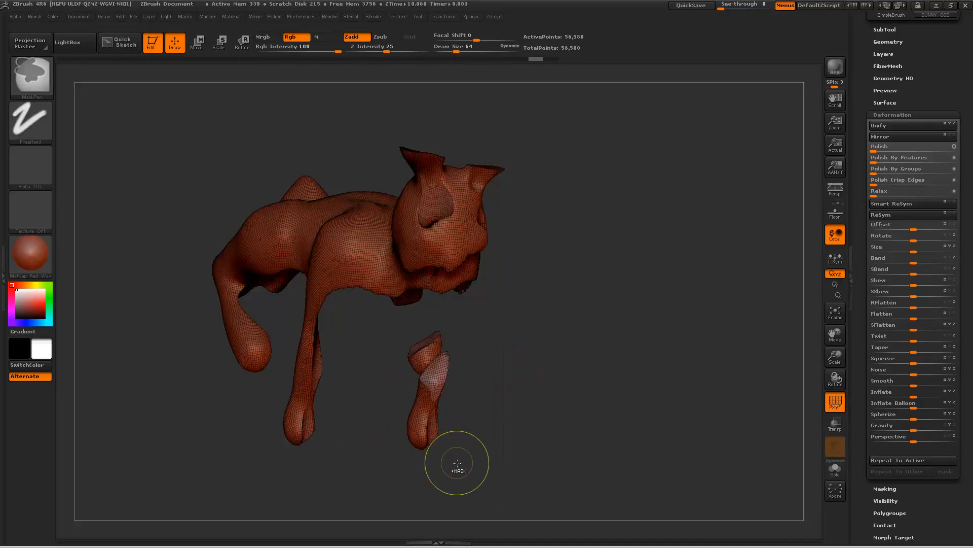
pyautogui.keyDown('ctrl'); pyautogui.keyDown('shift'); pyautogui.moveTo(548, 334); pyautogui.dragTo(327, 476); pyautogui.keyUp('shift'); pyautogui.keyUp('ctrl')
pyautogui.moveTo(559, 406); pyautogui.dragTo(469, 373)
pyautogui.keyDown('ctrl'); pyautogui.keyDown('shift'); pyautogui.moveTo(532, 305); pyautogui.dragTo(459, 365); pyautogui.keyUp('shift'); pyautogui.keyUp('ctrl')
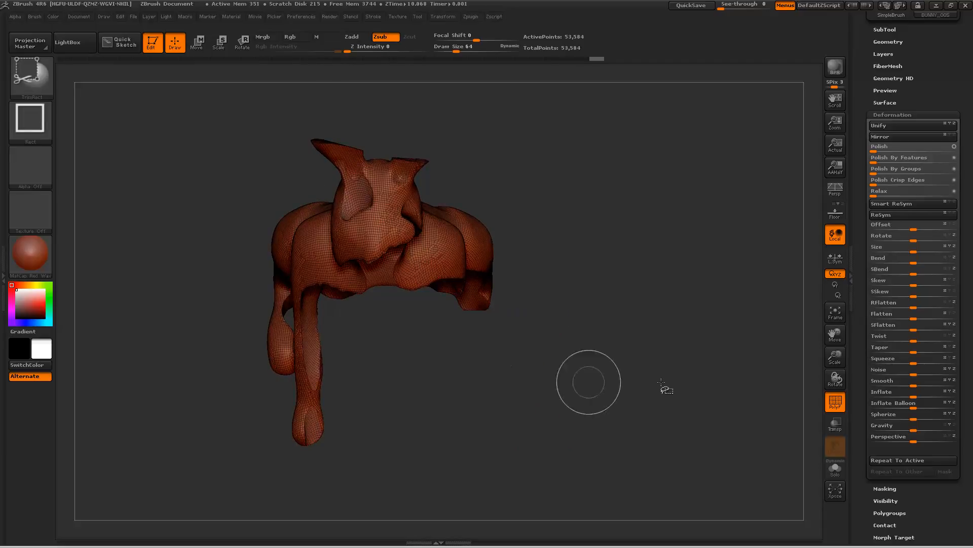
# - Polish the trimmed bunny mesh by features again, at about 17
pyautogui.moveTo(690, 348)
pyautogui.mouseDown()
pyautogui.moveTo(655, 327)
pyautogui.moveTo(658, 275)
pyautogui.moveTo(626, 330)
pyautogui.moveTo(630, 243)
pyautogui.moveTo(660, 335)
pyautogui.mouseUp()
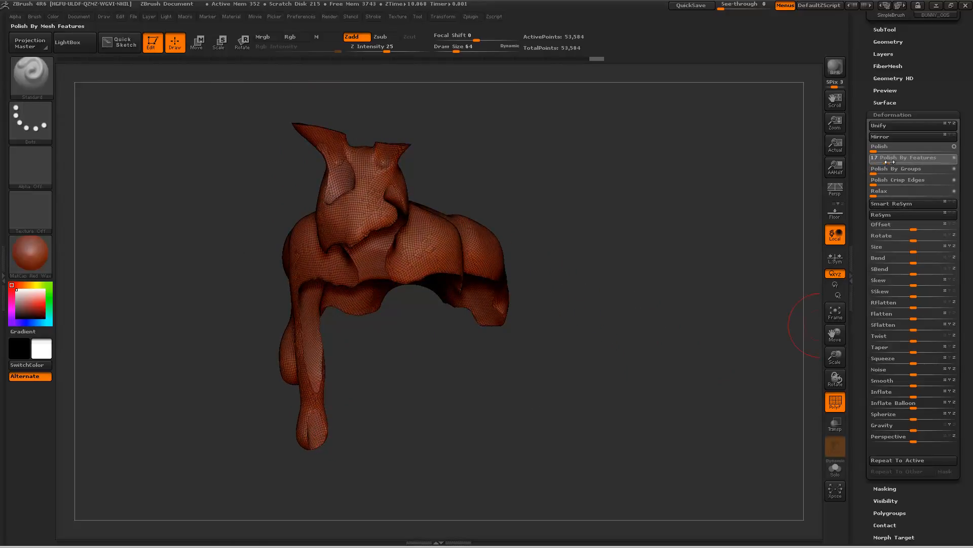
pyautogui.moveTo(640, 286)
pyautogui.mouseDown()
pyautogui.moveTo(618, 239)
pyautogui.moveTo(644, 287)
pyautogui.moveTo(578, 311)
pyautogui.moveTo(648, 231)
pyautogui.mouseUp()
# - Duplicate the trimmed bunny subtool
pyautogui.moveTo(861, 115); pyautogui.dragTo(864, 208)
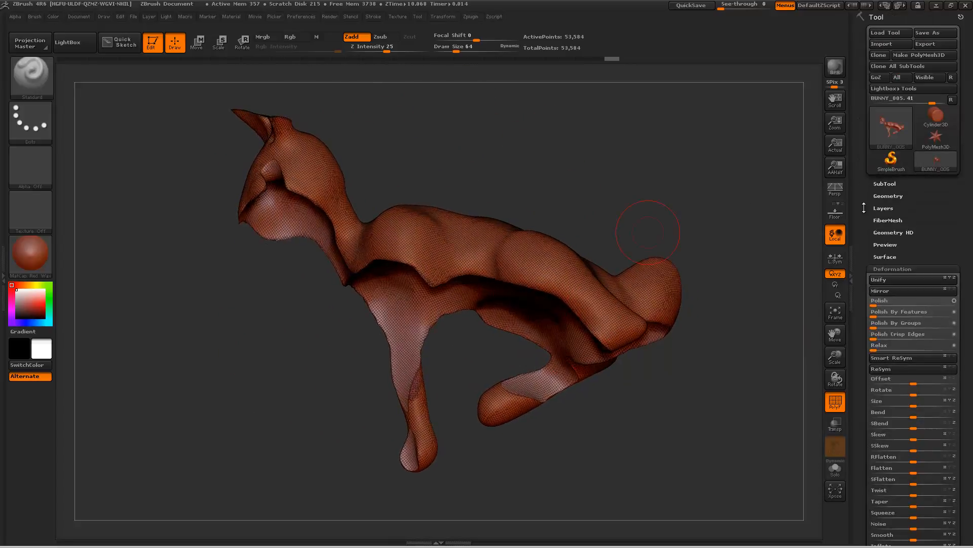
pyautogui.click(883, 182)
pyautogui.click(896, 410)
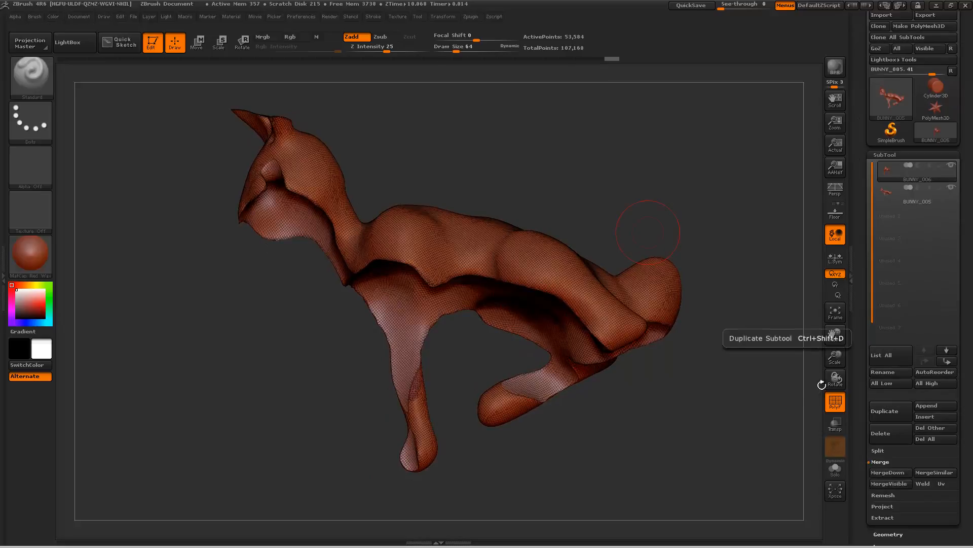
# - Select BUNNY_005, run ReMesh All at resolution 40 with polish 0 and PolyGrp on, and select the resulting skin subtool
pyautogui.click(913, 200)
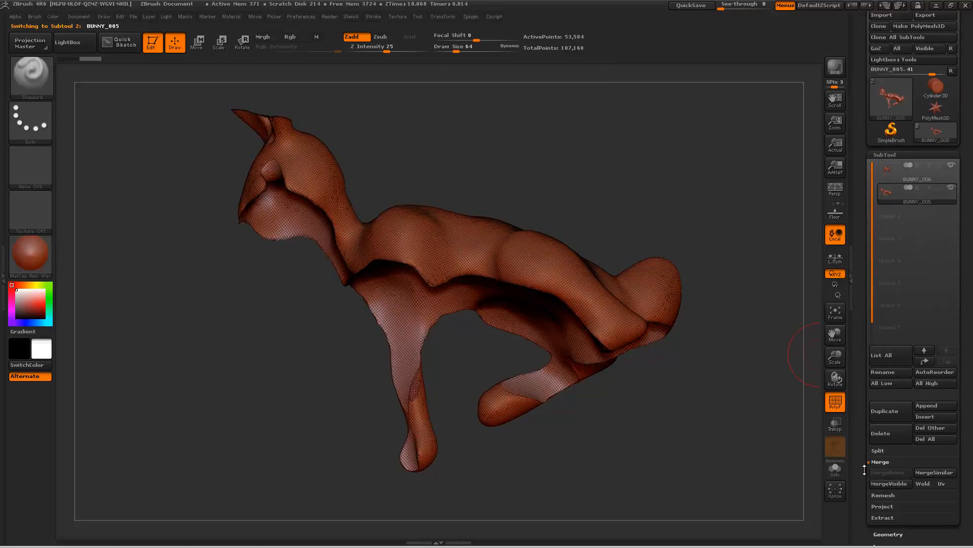
pyautogui.moveTo(864, 470); pyautogui.dragTo(865, 396)
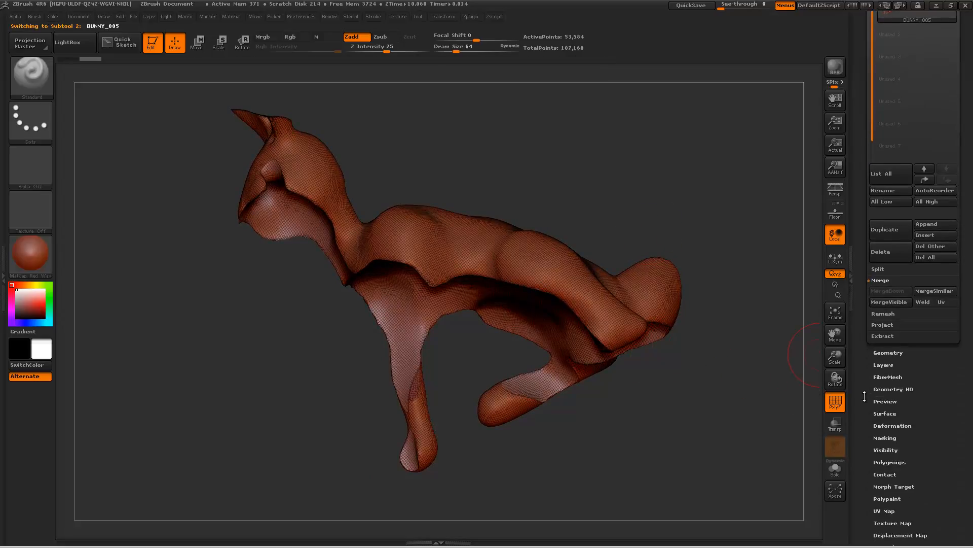
pyautogui.click(891, 314)
pyautogui.click(921, 303)
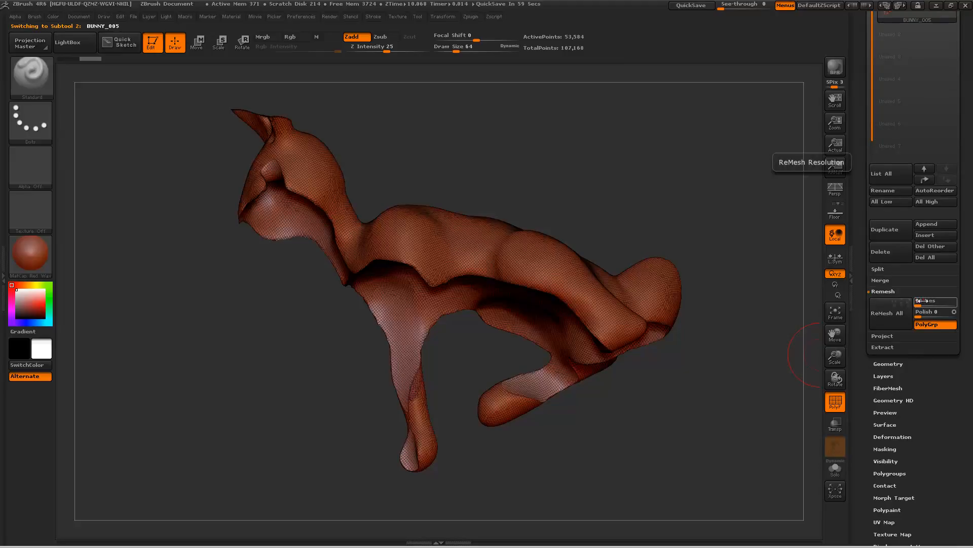
pyautogui.click(918, 302)
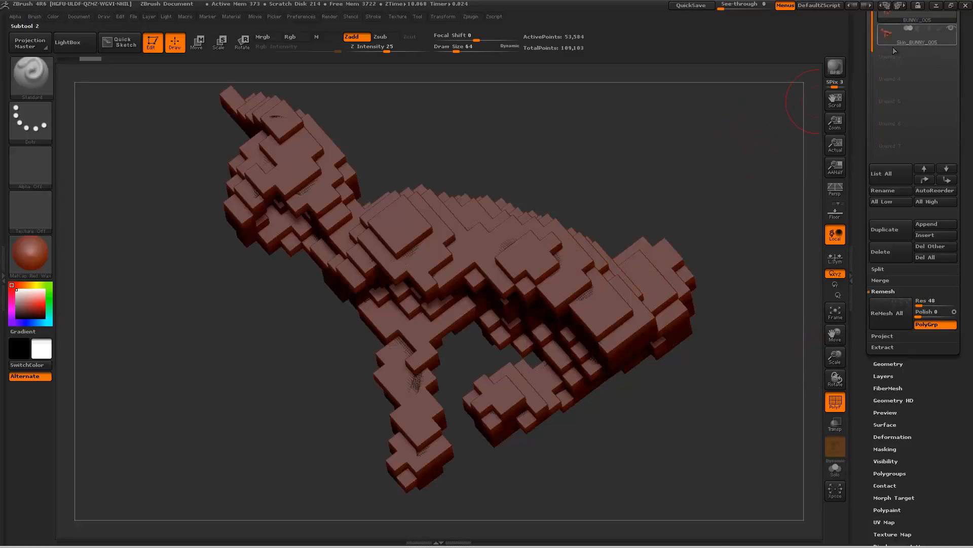
pyautogui.moveTo(685, 153); pyautogui.dragTo(726, 171)
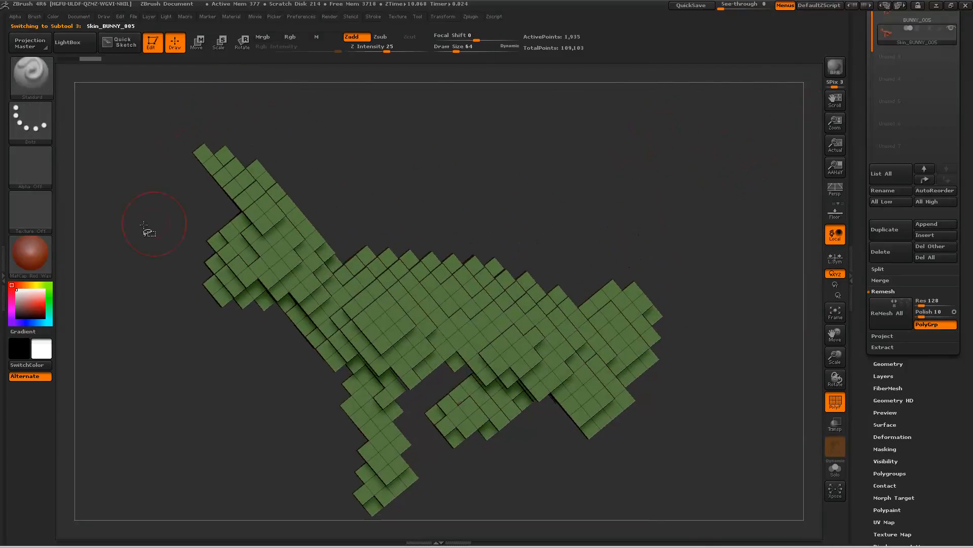
# - Cut the ears off the voxel skin with TrimRect and slice along its back with the TrimCurve brush
pyautogui.moveTo(139, 132)
pyautogui.keyDown('ctrl'); pyautogui.keyDown('shift'); pyautogui.mouseDown()
pyautogui.moveTo(185, 184)
pyautogui.moveTo(229, 183)
pyautogui.mouseUp(); pyautogui.keyUp('shift'); pyautogui.keyUp('ctrl')
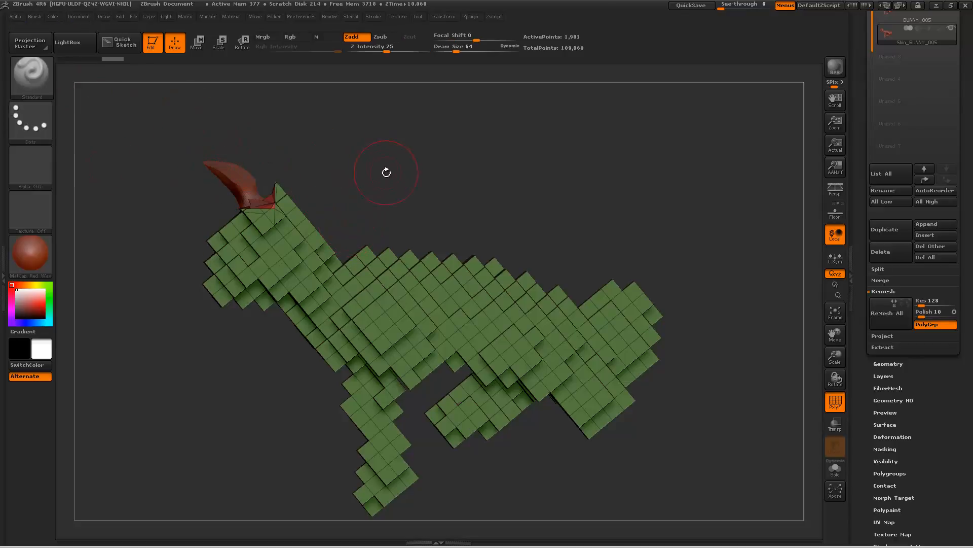
pyautogui.moveTo(387, 172)
pyautogui.mouseDown()
pyautogui.moveTo(411, 165)
pyautogui.moveTo(408, 178)
pyautogui.moveTo(402, 167)
pyautogui.mouseUp()
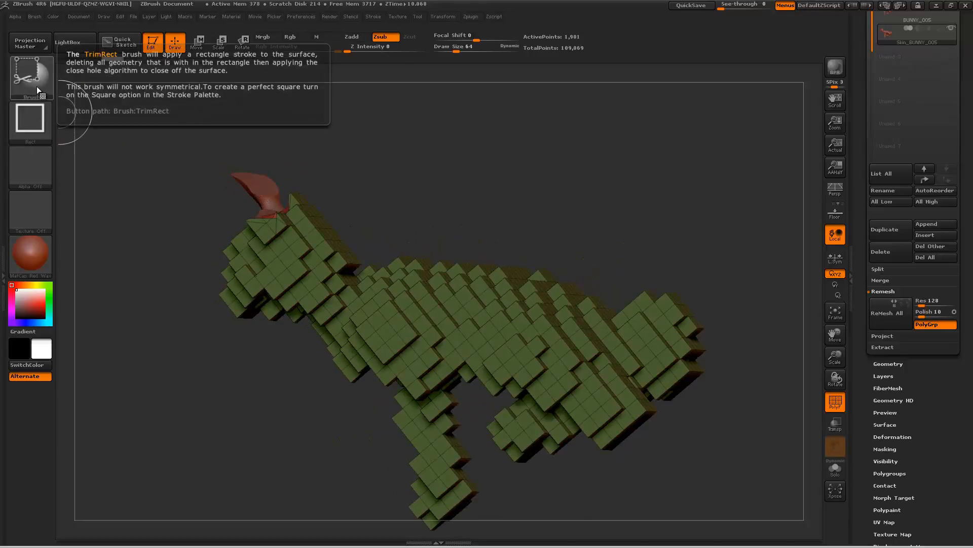
pyautogui.click(31, 78)
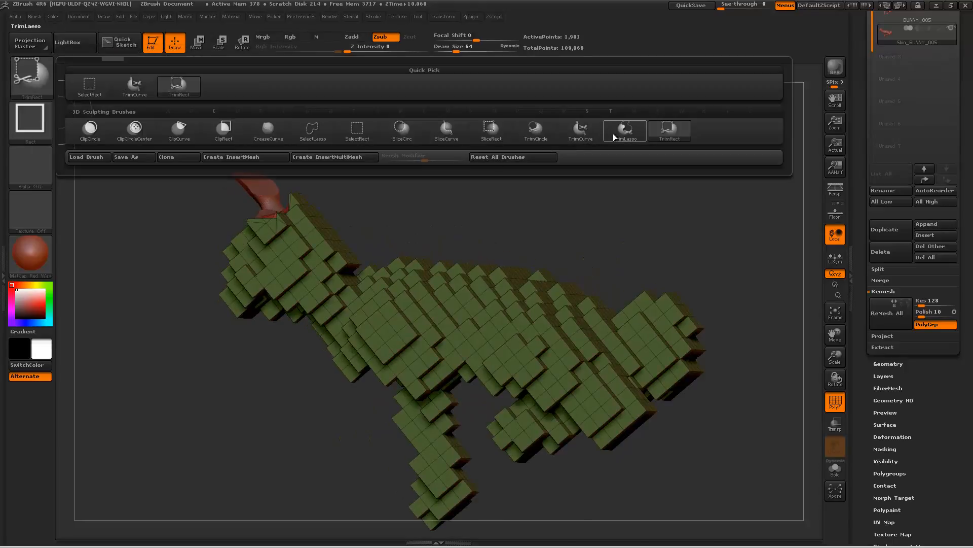
pyautogui.click(578, 132)
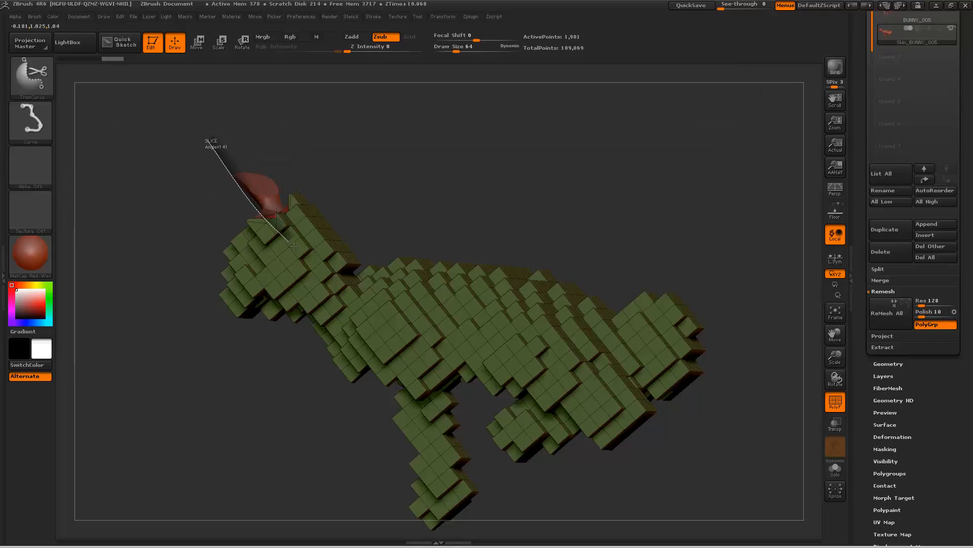
pyautogui.keyDown('ctrl'); pyautogui.keyDown('shift'); pyautogui.moveTo(565, 324); pyautogui.dragTo(758, 335); pyautogui.keyUp('shift'); pyautogui.keyUp('ctrl')
pyautogui.moveTo(607, 168)
pyautogui.mouseDown()
pyautogui.moveTo(552, 202)
pyautogui.moveTo(549, 241)
pyautogui.moveTo(576, 172)
pyautogui.moveTo(519, 194)
pyautogui.moveTo(517, 183)
pyautogui.moveTo(499, 256)
pyautogui.moveTo(542, 258)
pyautogui.moveTo(528, 217)
pyautogui.moveTo(556, 235)
pyautogui.moveTo(492, 274)
pyautogui.mouseUp()
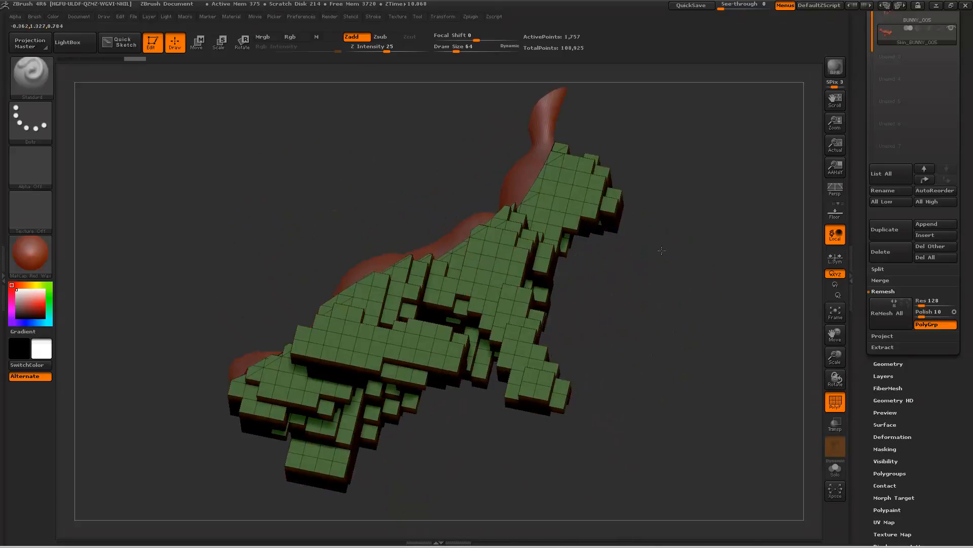
# - Slice the voxel skin off the bunny's face and along its underside with further TrimCurve cuts
pyautogui.moveTo(662, 251); pyautogui.dragTo(629, 203)
pyautogui.hotkey('ctrl', 'shift')
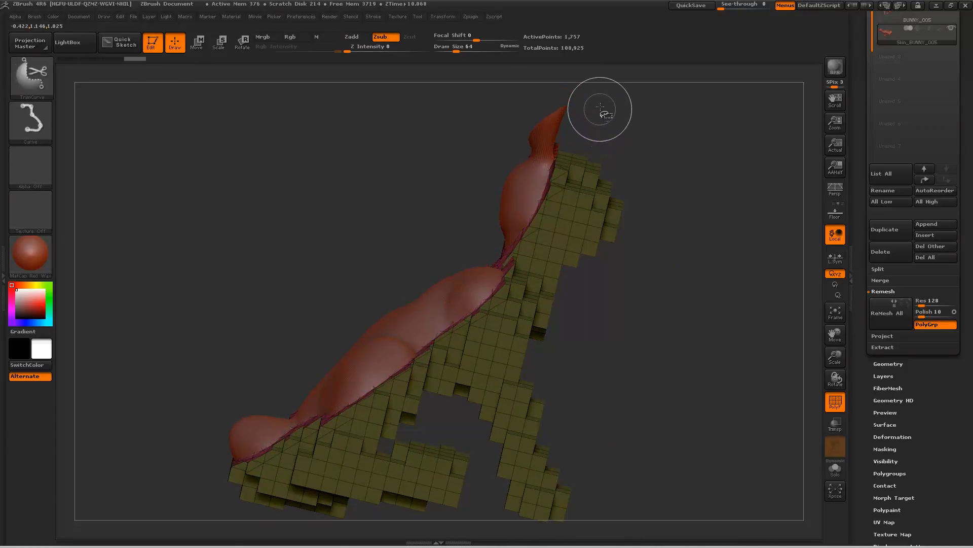
pyautogui.moveTo(549, 177)
pyautogui.keyDown('ctrl'); pyautogui.keyDown('shift'); pyautogui.mouseDown()
pyautogui.moveTo(518, 206)
pyautogui.moveTo(522, 239)
pyautogui.moveTo(658, 351)
pyautogui.moveTo(640, 264)
pyautogui.moveTo(593, 250)
pyautogui.moveTo(547, 257)
pyautogui.moveTo(697, 227)
pyautogui.moveTo(576, 163)
pyautogui.moveTo(576, 150)
pyautogui.moveTo(618, 189)
pyautogui.mouseUp(); pyautogui.keyUp('shift'); pyautogui.keyUp('ctrl')
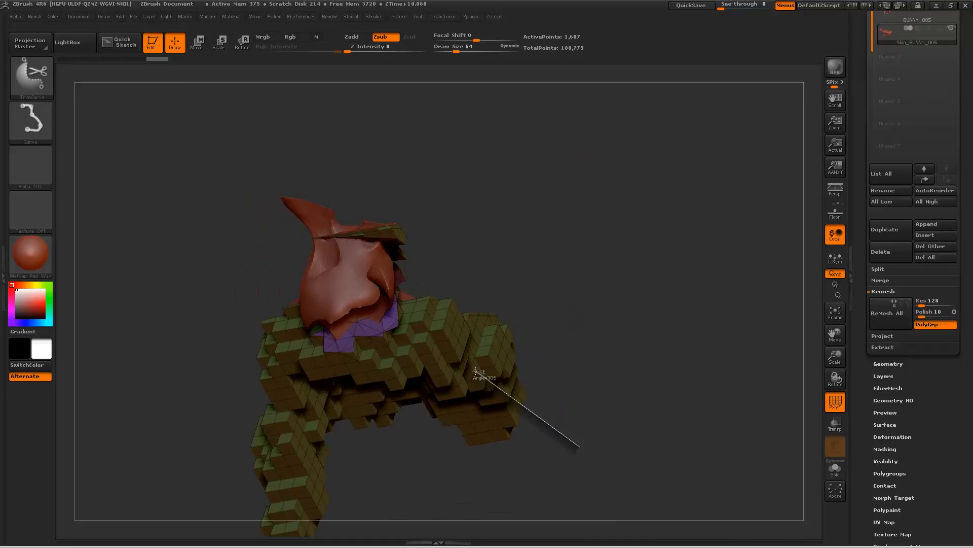
pyautogui.keyDown('ctrl'); pyautogui.keyDown('shift'); pyautogui.moveTo(416, 469); pyautogui.dragTo(395, 470); pyautogui.keyUp('shift'); pyautogui.keyUp('ctrl')
# - Examine the trimmed skin from all sides, especially the cut faces where the smooth bunny is exposed
pyautogui.moveTo(688, 327)
pyautogui.mouseDown()
pyautogui.moveTo(563, 388)
pyautogui.moveTo(597, 332)
pyautogui.moveTo(546, 330)
pyautogui.mouseUp()
pyautogui.moveTo(361, 366)
pyautogui.keyDown('alt'); pyautogui.mouseDown(button='right')
pyautogui.moveTo(460, 359)
pyautogui.moveTo(376, 330)
pyautogui.moveTo(440, 431)
pyautogui.mouseUp(button='right'); pyautogui.keyUp('alt')
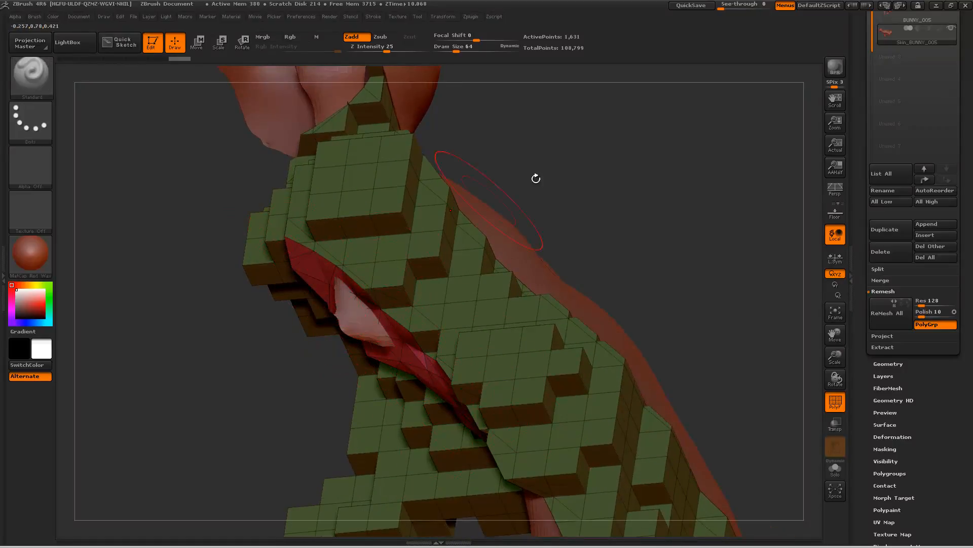
pyautogui.moveTo(536, 179); pyautogui.dragTo(528, 416)
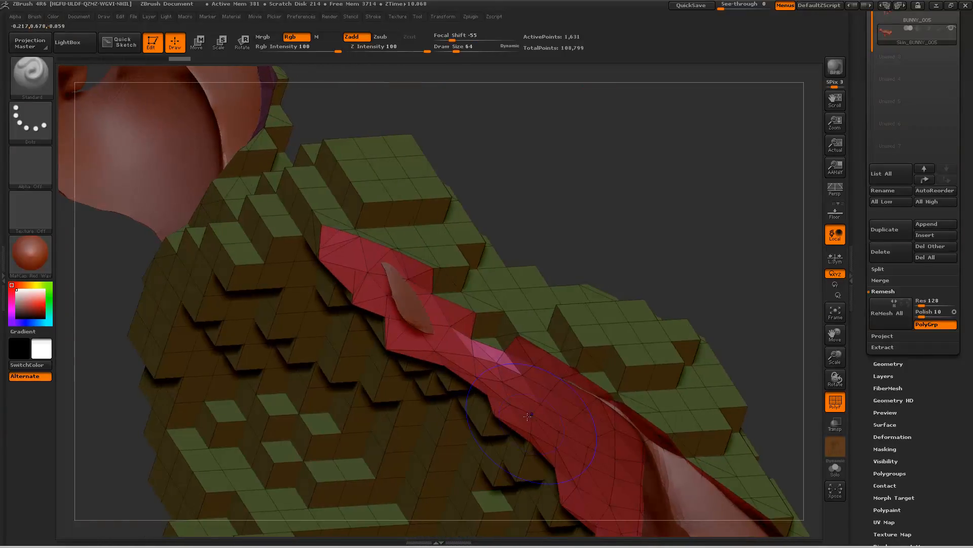
pyautogui.moveTo(582, 115)
pyautogui.mouseDown()
pyautogui.moveTo(547, 234)
pyautogui.moveTo(456, 235)
pyautogui.moveTo(450, 203)
pyautogui.mouseUp()
pyautogui.moveTo(610, 144)
pyautogui.mouseDown()
pyautogui.moveTo(634, 145)
pyautogui.moveTo(624, 166)
pyautogui.mouseUp()
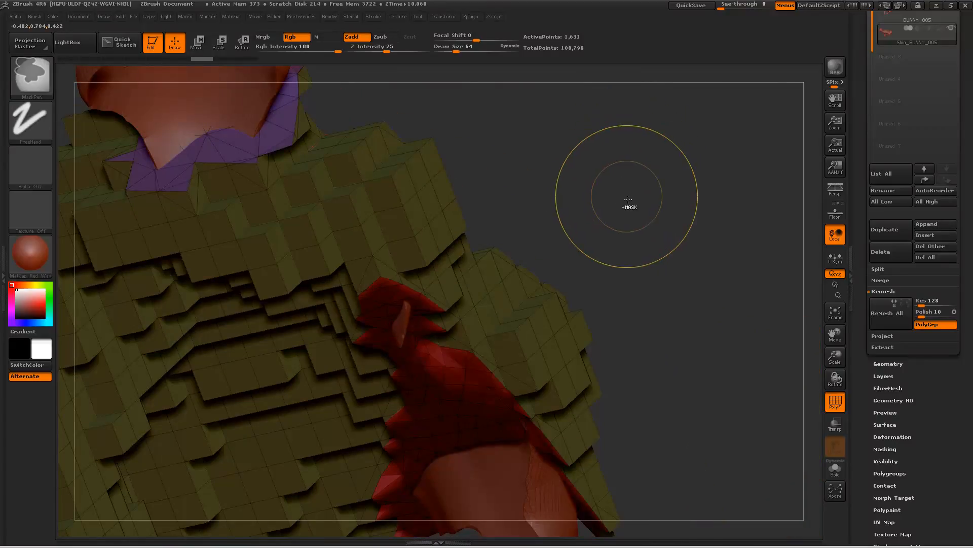
pyautogui.moveTo(628, 199); pyautogui.dragTo(505, 197)
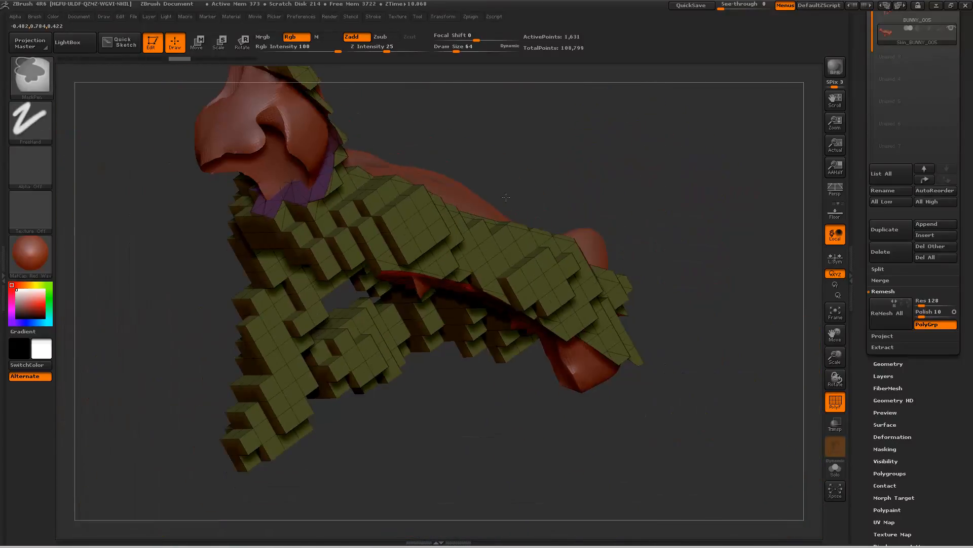
pyautogui.keyDown('ctrl'); pyautogui.moveTo(506, 197); pyautogui.dragTo(501, 180, button='right'); pyautogui.keyUp('ctrl')
pyautogui.moveTo(502, 179)
pyautogui.mouseDown()
pyautogui.moveTo(529, 174)
pyautogui.moveTo(576, 216)
pyautogui.moveTo(576, 305)
pyautogui.moveTo(552, 315)
pyautogui.mouseUp()
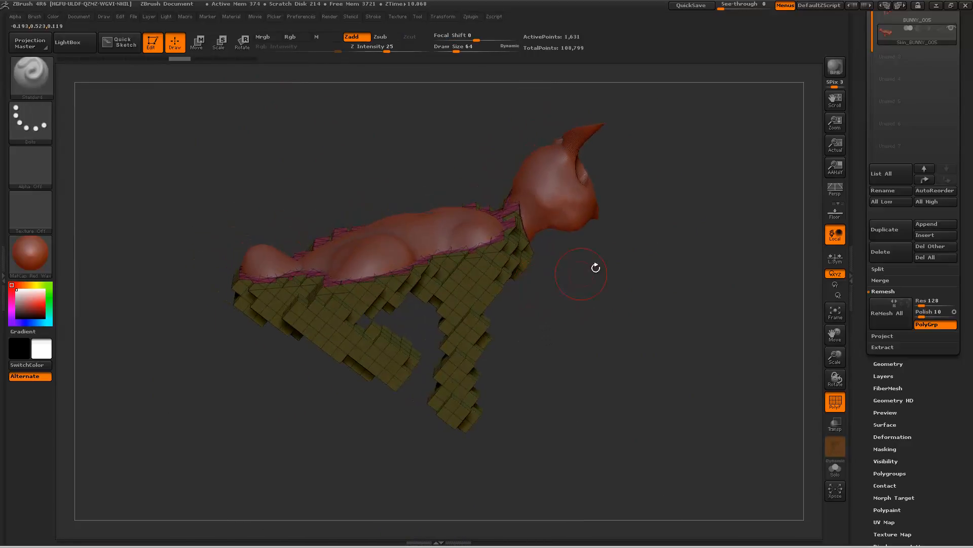
pyautogui.moveTo(595, 270)
pyautogui.mouseDown()
pyautogui.moveTo(582, 261)
pyautogui.moveTo(567, 292)
pyautogui.mouseUp()
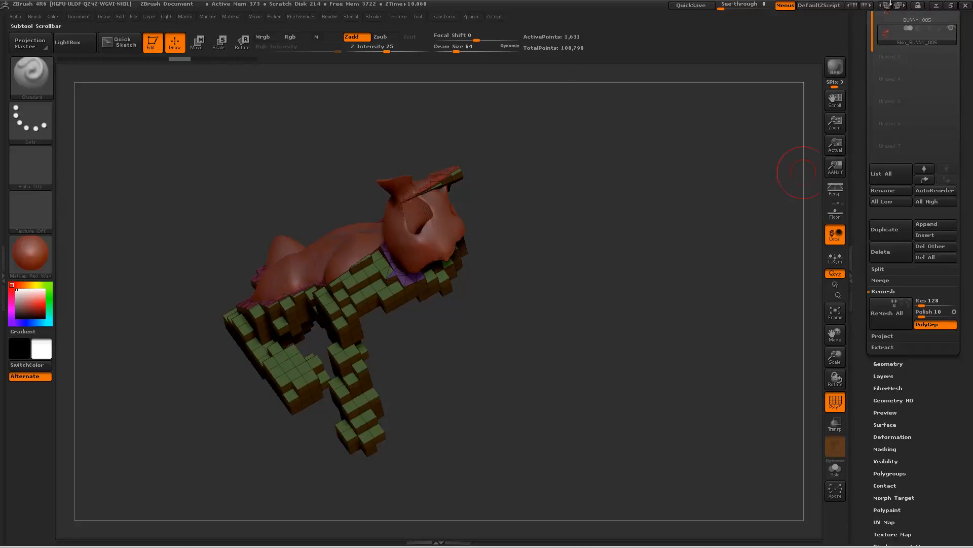
# - Hide the BUNNY_006 subtool and set Skin_BUNNY_005 to subtraction mode while BUNNY_005 is selected
pyautogui.moveTo(971, 93); pyautogui.dragTo(972, 144)
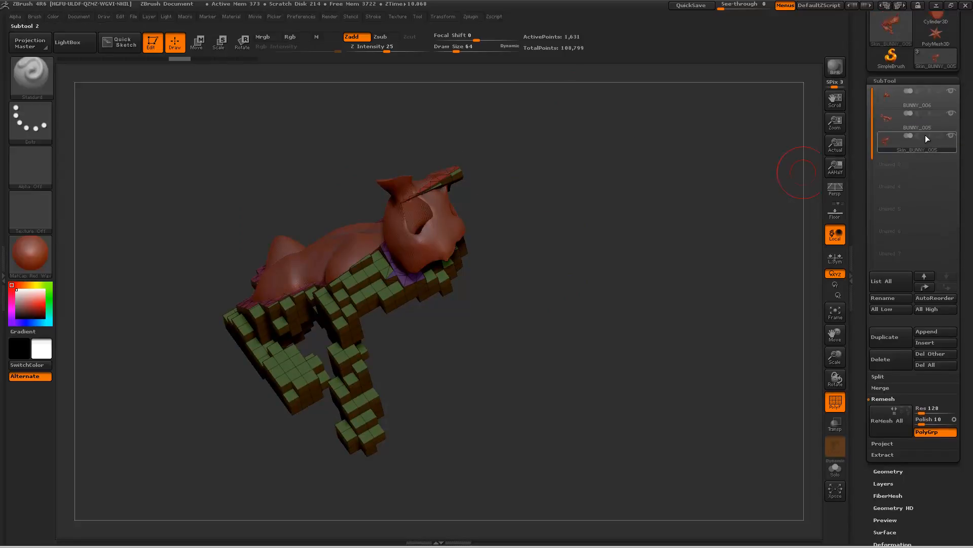
pyautogui.click(908, 100)
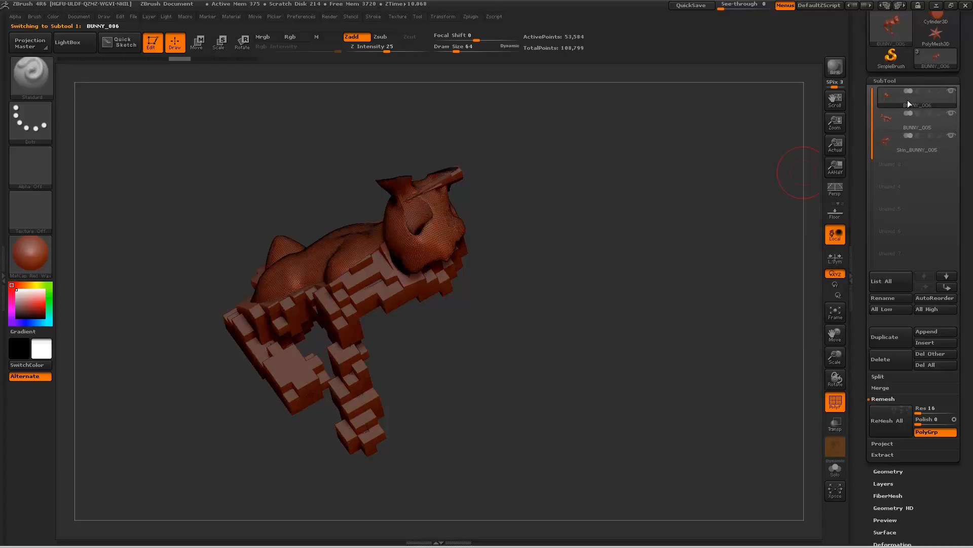
pyautogui.moveTo(920, 126)
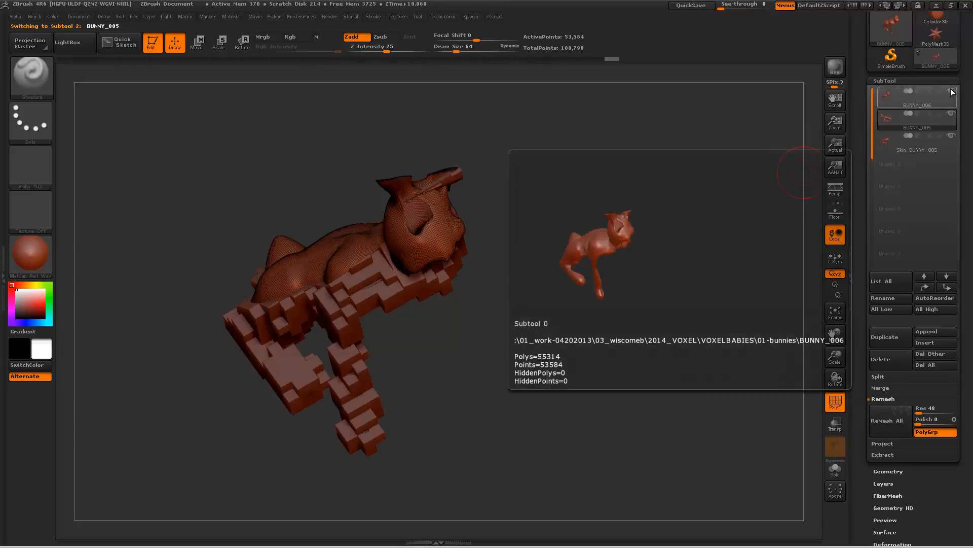
pyautogui.click(937, 125)
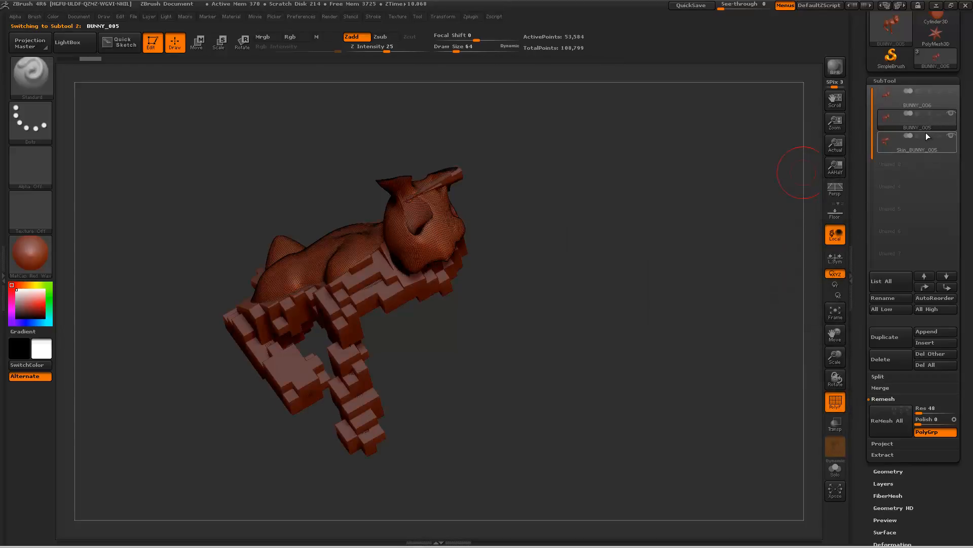
pyautogui.moveTo(921, 133)
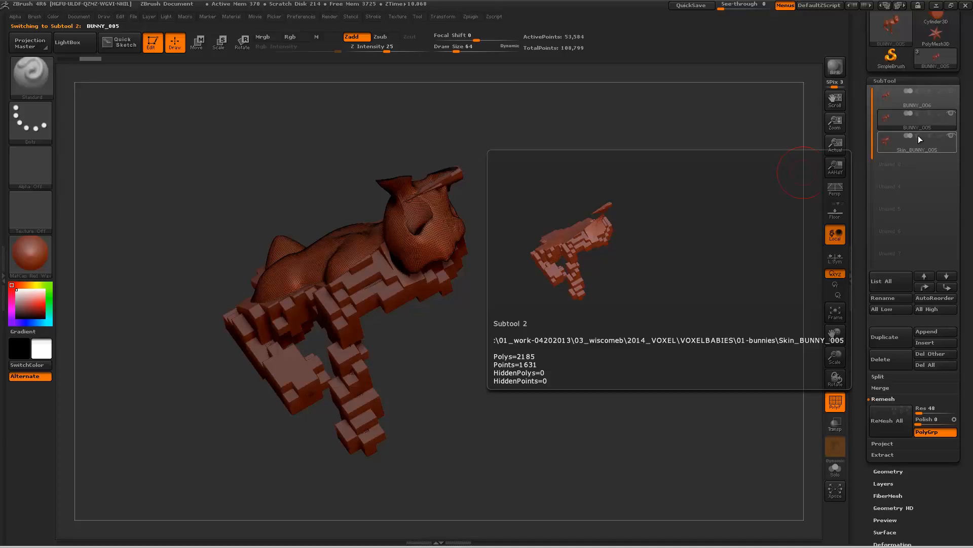
pyautogui.click(929, 136)
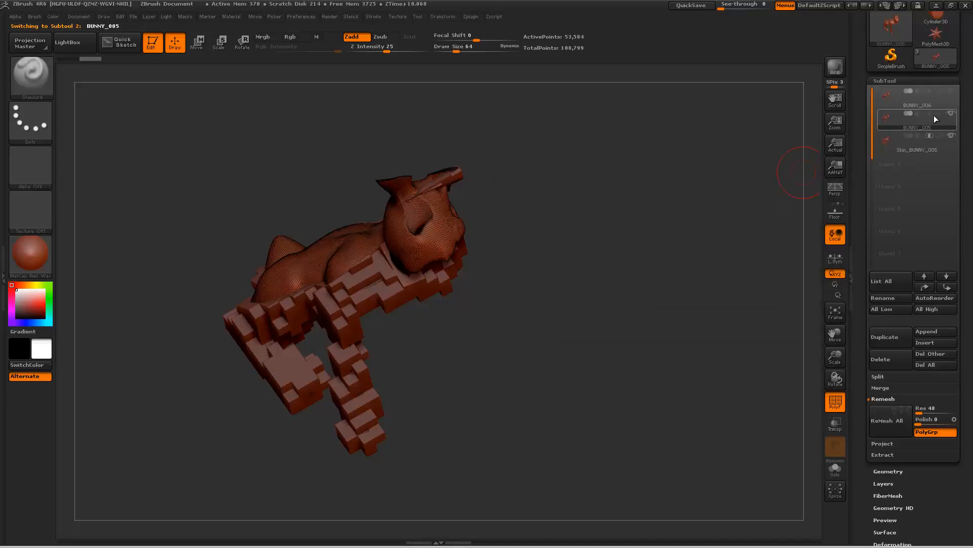
# - Select Skin_BUNNY_005 and assign its polygroup as a DynaMesh subtraction with Group As DynaMesh Sub
pyautogui.click(911, 148)
pyautogui.scroll(-8, 872, 285)
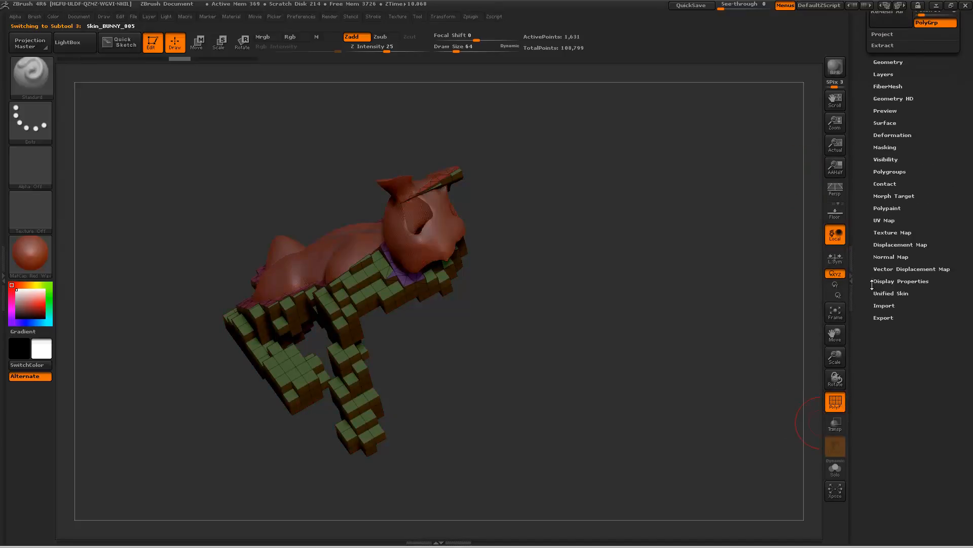
pyautogui.click(889, 172)
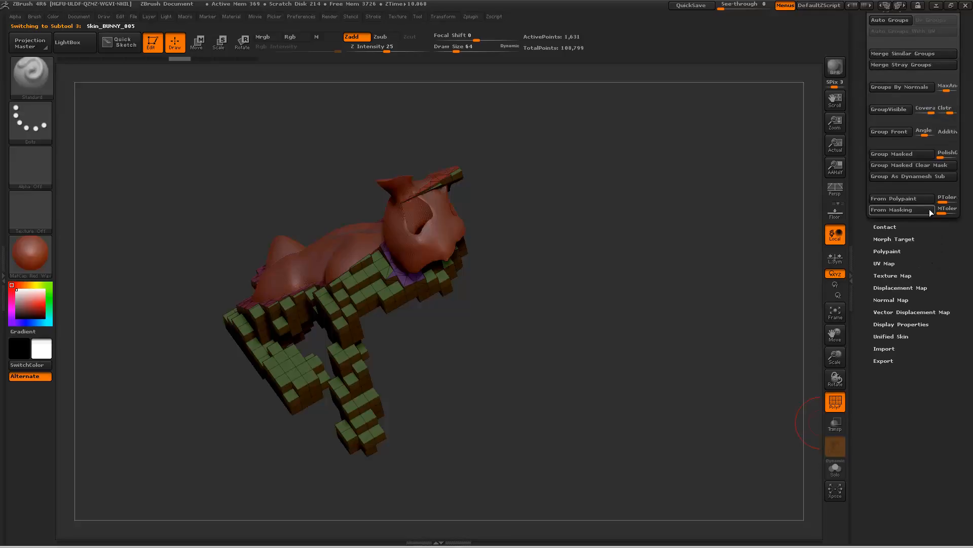
pyautogui.click(913, 177)
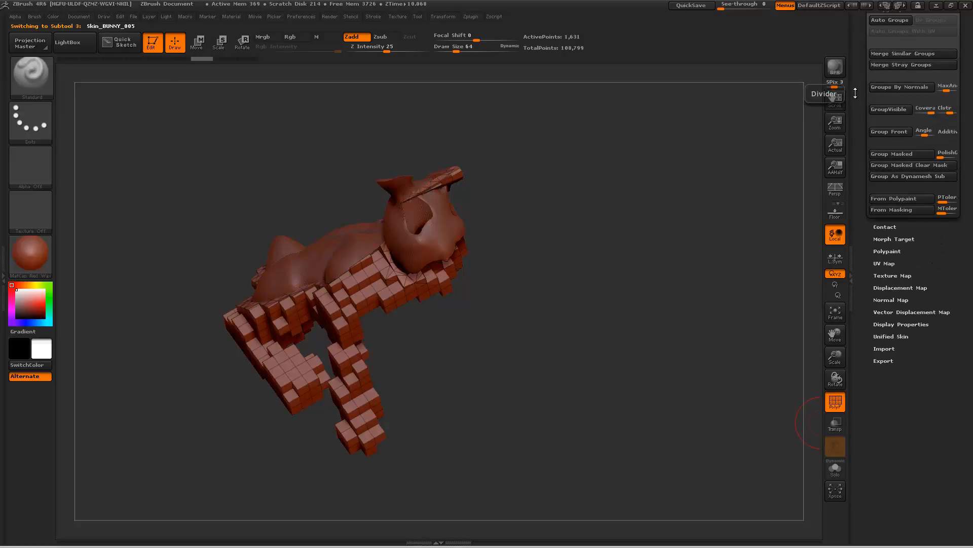
# - Merge BUNNY_005 down with the skin subtool and re-DynaMesh it to subtract the voxel shape
pyautogui.moveTo(855, 93); pyautogui.dragTo(864, 217)
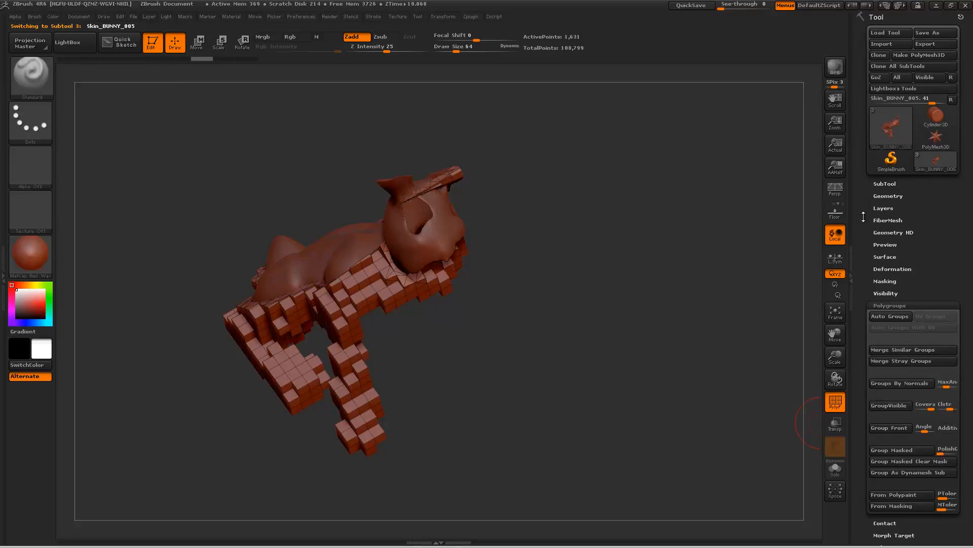
pyautogui.click(888, 184)
pyautogui.click(910, 451)
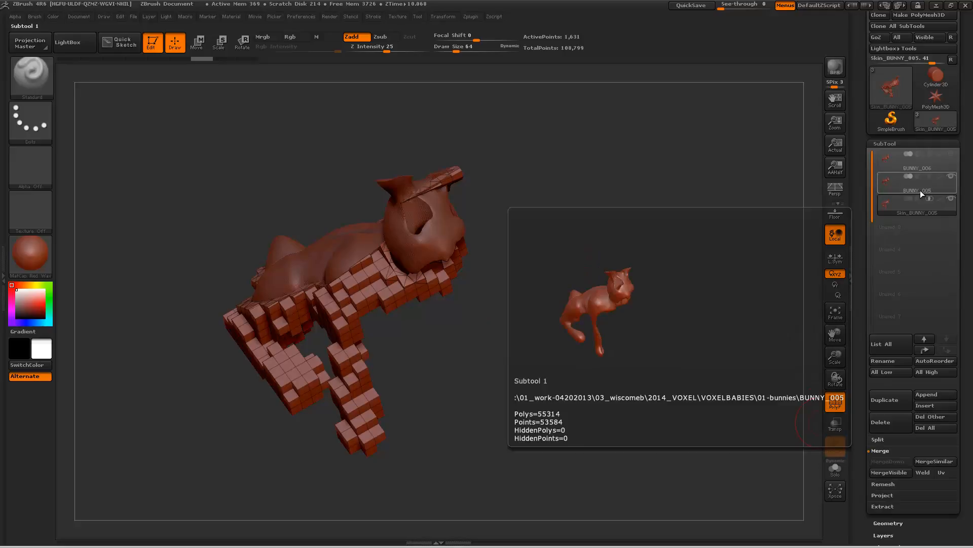
pyautogui.click(920, 190)
pyautogui.click(897, 462)
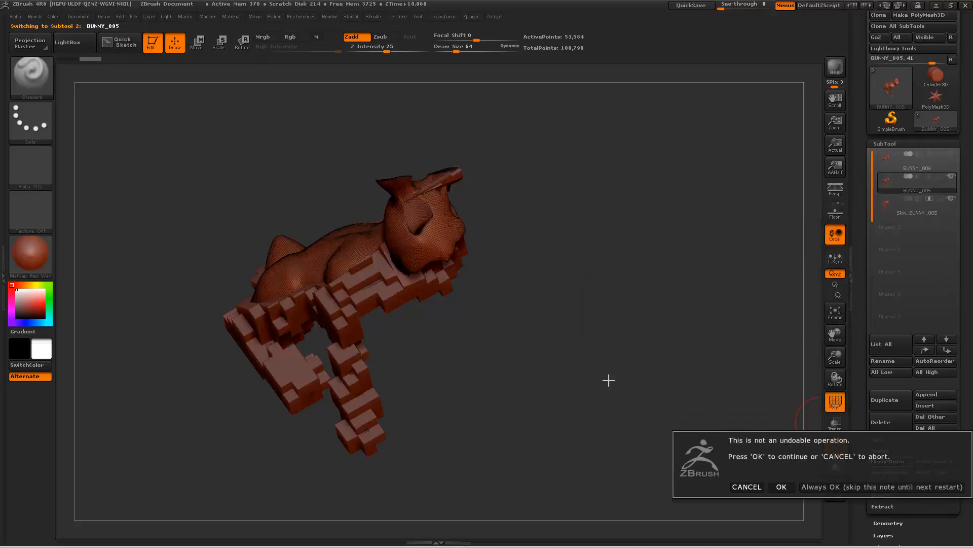
pyautogui.click(789, 485)
pyautogui.keyDown('ctrl'); pyautogui.moveTo(615, 209); pyautogui.dragTo(506, 337); pyautogui.keyUp('ctrl')
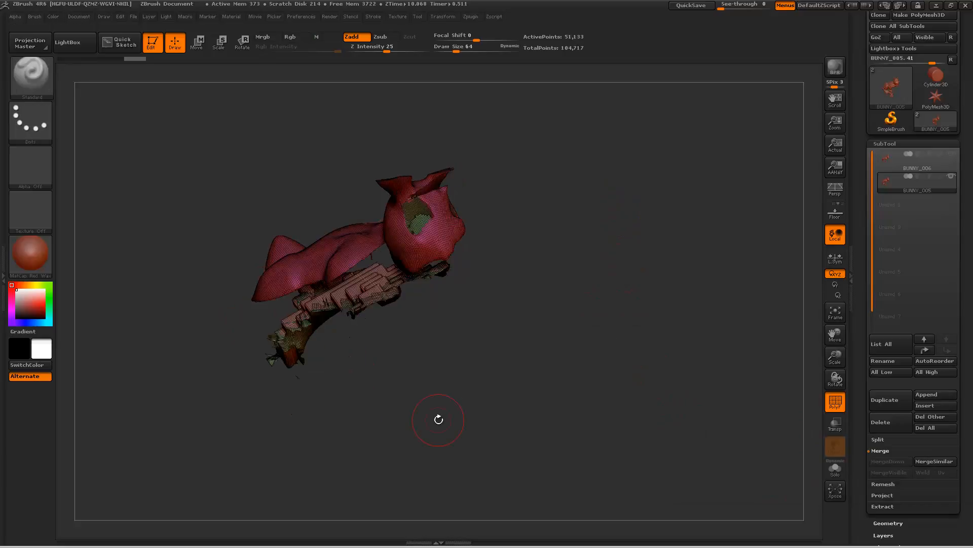
# - Turn off the polyframe display and try smoothing the blocky ridges on the inside of the subtracted mesh
pyautogui.moveTo(439, 419); pyautogui.dragTo(450, 360)
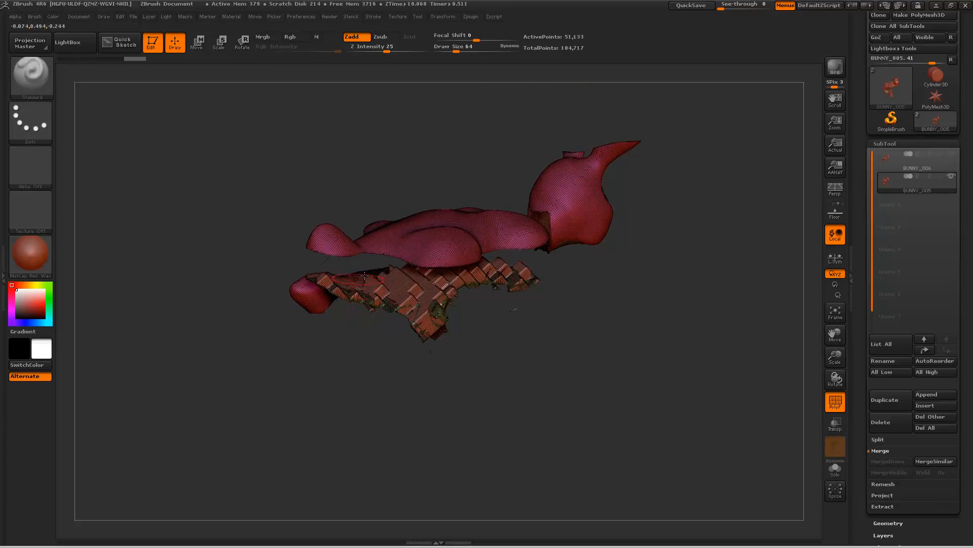
pyautogui.moveTo(564, 274); pyautogui.dragTo(509, 222)
pyautogui.keyDown('ctrl'); pyautogui.moveTo(509, 222); pyautogui.dragTo(371, 269, button='right'); pyautogui.keyUp('ctrl')
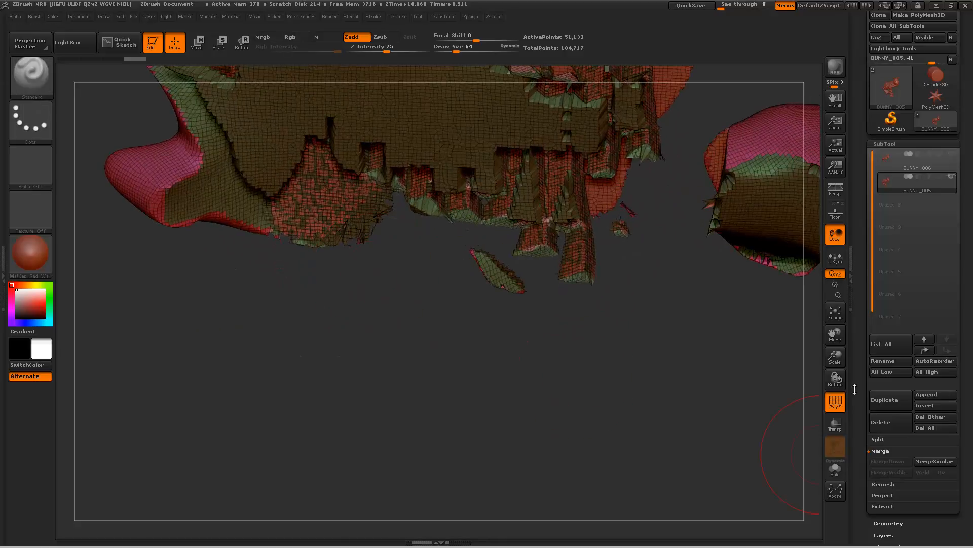
pyautogui.click(835, 401)
pyautogui.moveTo(440, 337)
pyautogui.mouseDown()
pyautogui.moveTo(425, 367)
pyautogui.moveTo(450, 304)
pyautogui.moveTo(425, 274)
pyautogui.mouseUp()
pyautogui.moveTo(325, 159)
pyautogui.keyDown('shift'); pyautogui.mouseDown()
pyautogui.moveTo(300, 175)
pyautogui.moveTo(218, 129)
pyautogui.moveTo(219, 94)
pyautogui.mouseUp(); pyautogui.keyUp('shift')
pyautogui.keyDown('shift'); pyautogui.moveTo(353, 135); pyautogui.dragTo(374, 144); pyautogui.keyUp('shift')
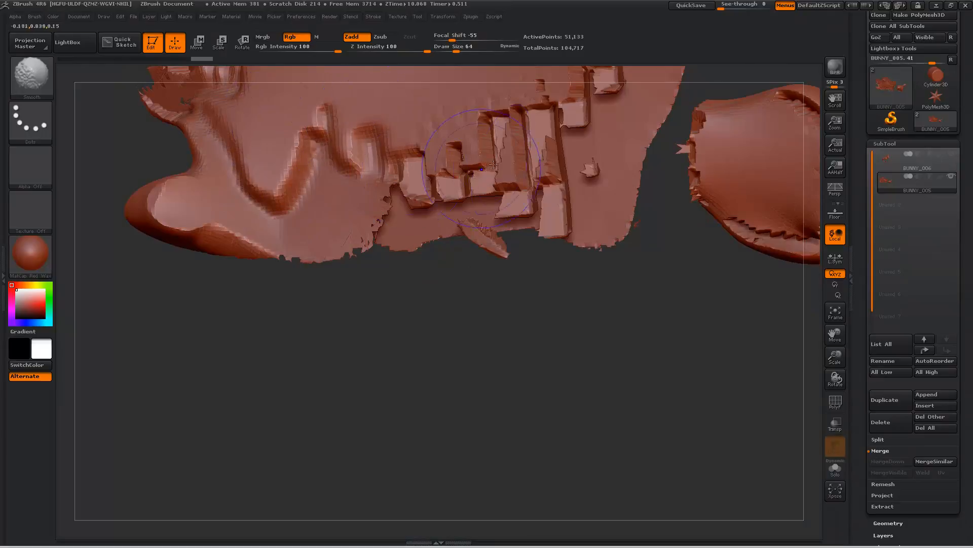
pyautogui.keyDown('shift'); pyautogui.moveTo(502, 152); pyautogui.dragTo(519, 159); pyautogui.keyUp('shift')
pyautogui.hotkey('ctrl', 'z')
# - Delete the merged BUNNY_005 subtool
pyautogui.moveTo(552, 373)
pyautogui.mouseDown()
pyautogui.moveTo(502, 350)
pyautogui.moveTo(475, 241)
pyautogui.moveTo(452, 221)
pyautogui.mouseUp()
pyautogui.click(885, 422)
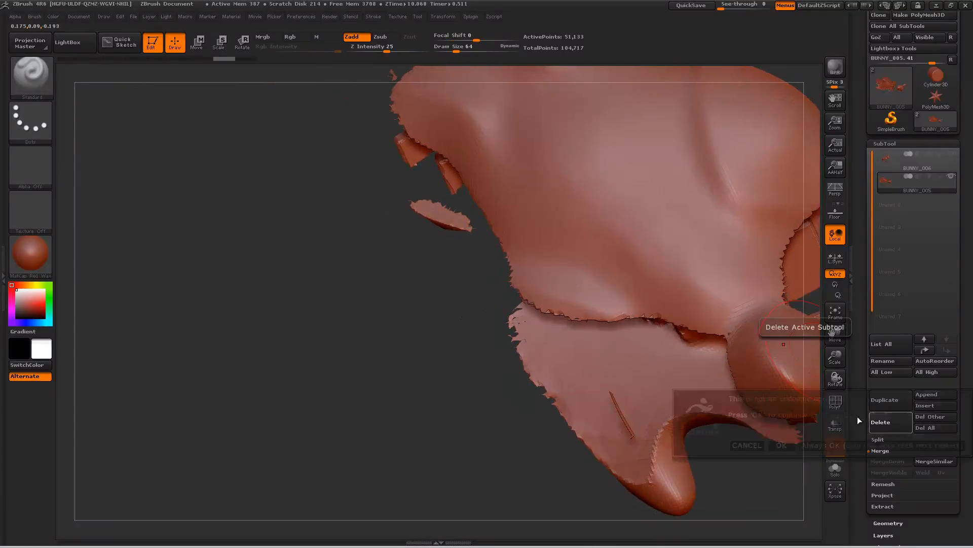
pyautogui.click(780, 445)
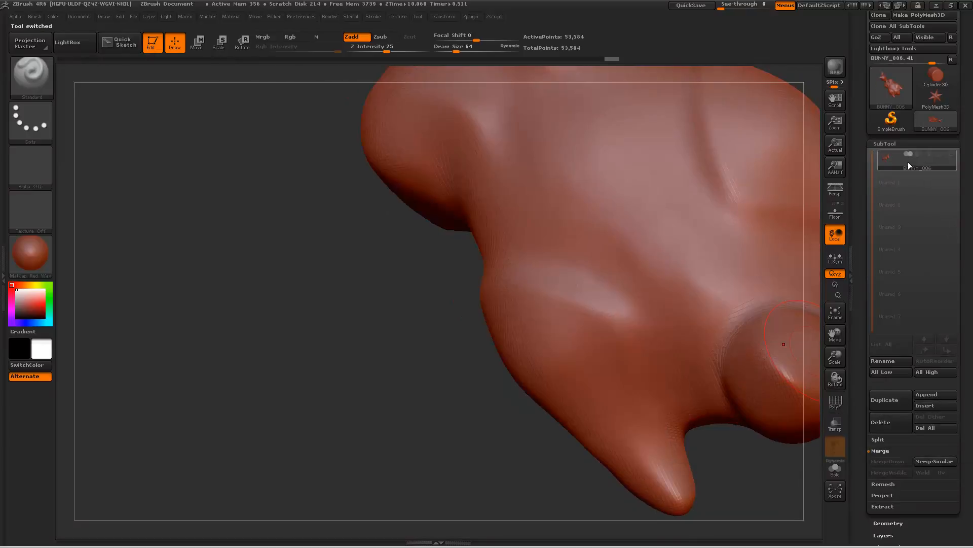
# - Run ReMesh All on BUNNY_006 at resolution 48 with polish 0 and PolyGrp on, and select the resulting skin subtool
pyautogui.click(885, 484)
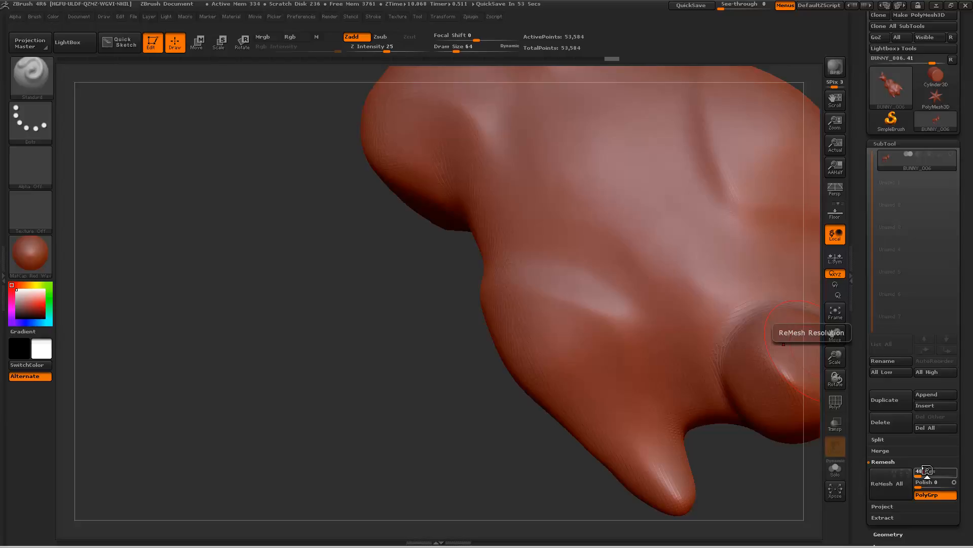
pyautogui.click(886, 483)
pyautogui.moveTo(361, 328); pyautogui.dragTo(385, 356)
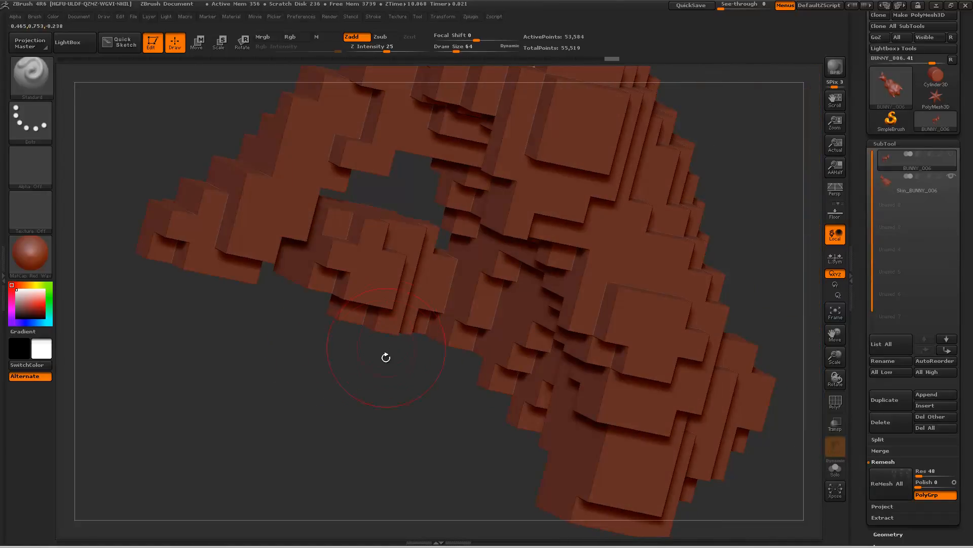
pyautogui.keyDown('ctrl'); pyautogui.moveTo(369, 368); pyautogui.dragTo(337, 386, button='right'); pyautogui.keyUp('ctrl')
pyautogui.moveTo(338, 489); pyautogui.dragTo(472, 429)
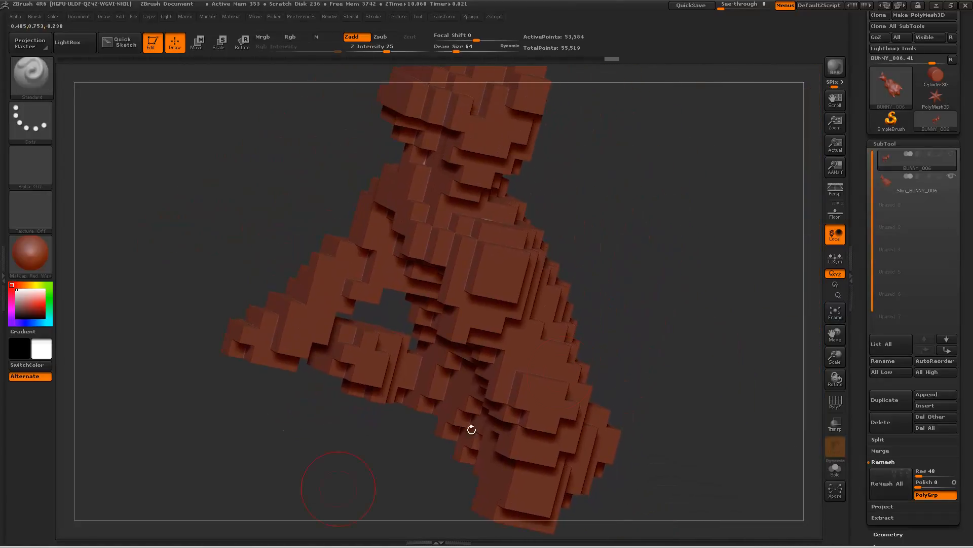
pyautogui.click(917, 184)
pyautogui.moveTo(678, 272); pyautogui.dragTo(635, 246)
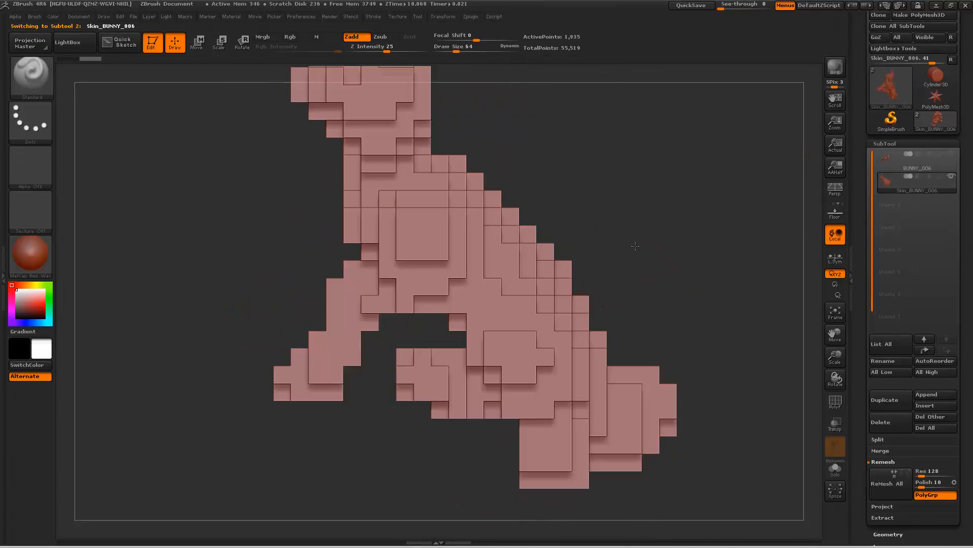
# - Trim the voxel skin with a Trim Curve running diagonally from the bunny's head to its rear, keeping the front part
pyautogui.keyDown('ctrl'); pyautogui.moveTo(662, 253); pyautogui.dragTo(610, 271, button='right'); pyautogui.keyUp('ctrl')
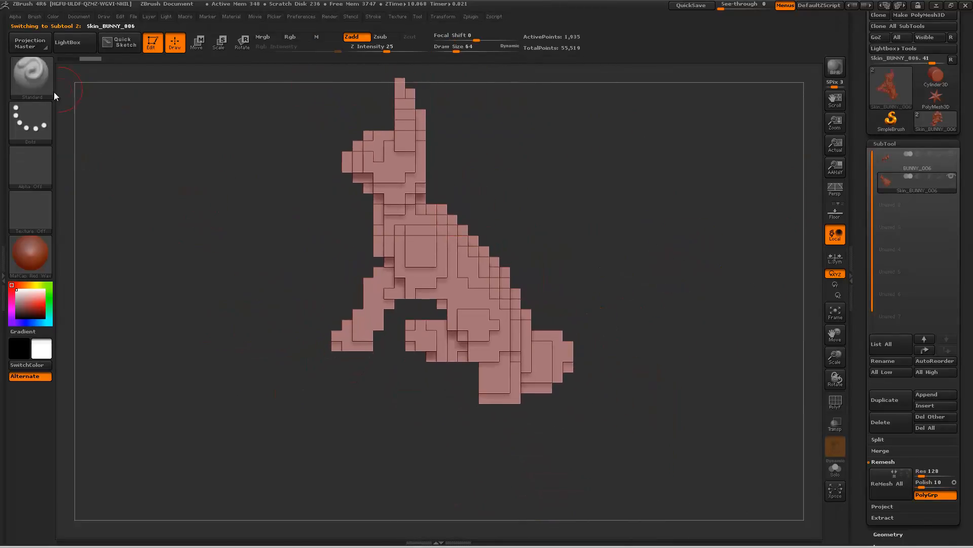
pyautogui.hotkey('ctrl', 'shift')
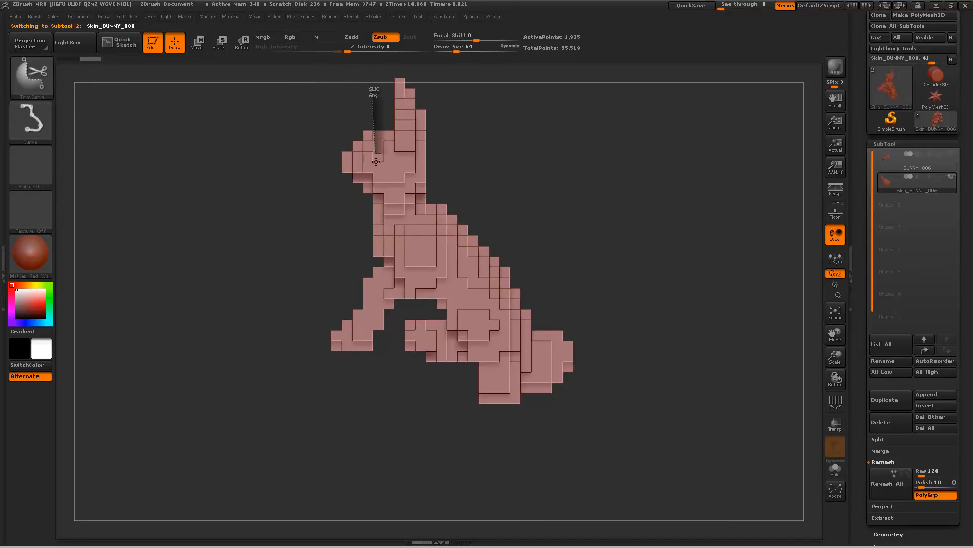
pyautogui.moveTo(376, 161)
pyautogui.keyDown('ctrl'); pyautogui.keyDown('shift'); pyautogui.mouseDown()
pyautogui.moveTo(522, 443)
pyautogui.moveTo(537, 446)
pyautogui.mouseUp(); pyautogui.keyUp('shift'); pyautogui.keyUp('ctrl')
pyautogui.moveTo(601, 261)
pyautogui.mouseDown()
pyautogui.moveTo(560, 272)
pyautogui.moveTo(600, 263)
pyautogui.moveTo(600, 254)
pyautogui.moveTo(543, 318)
pyautogui.mouseUp()
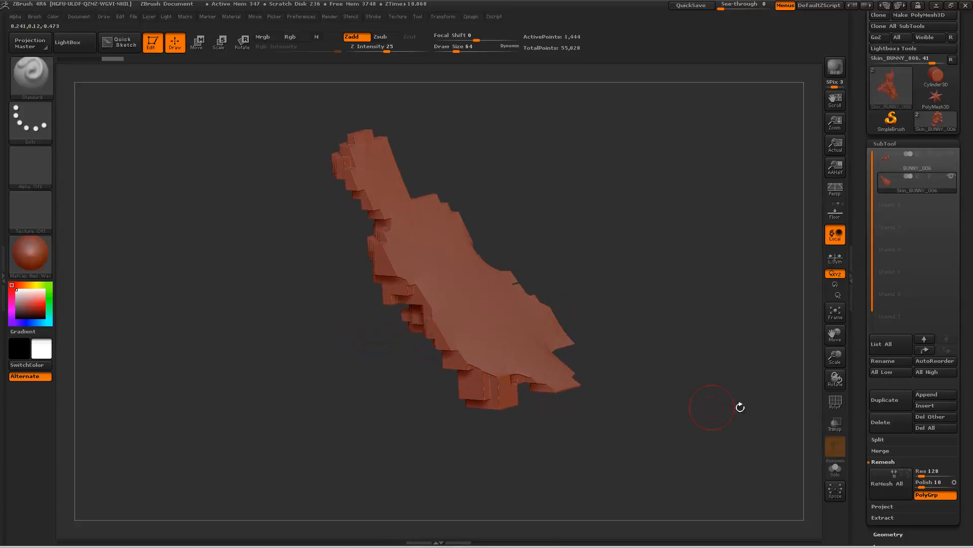
# - Turn on the polyframe display and try a curved trim down the front of the voxel skin
pyautogui.click(835, 403)
pyautogui.moveTo(629, 314)
pyautogui.mouseDown()
pyautogui.moveTo(642, 297)
pyautogui.moveTo(655, 315)
pyautogui.moveTo(695, 310)
pyautogui.moveTo(659, 355)
pyautogui.mouseUp()
pyautogui.hotkey('ctrl', 'shift')
pyautogui.keyDown('ctrl'); pyautogui.keyDown('shift'); pyautogui.moveTo(479, 476); pyautogui.dragTo(409, 270); pyautogui.keyUp('shift'); pyautogui.keyUp('ctrl')
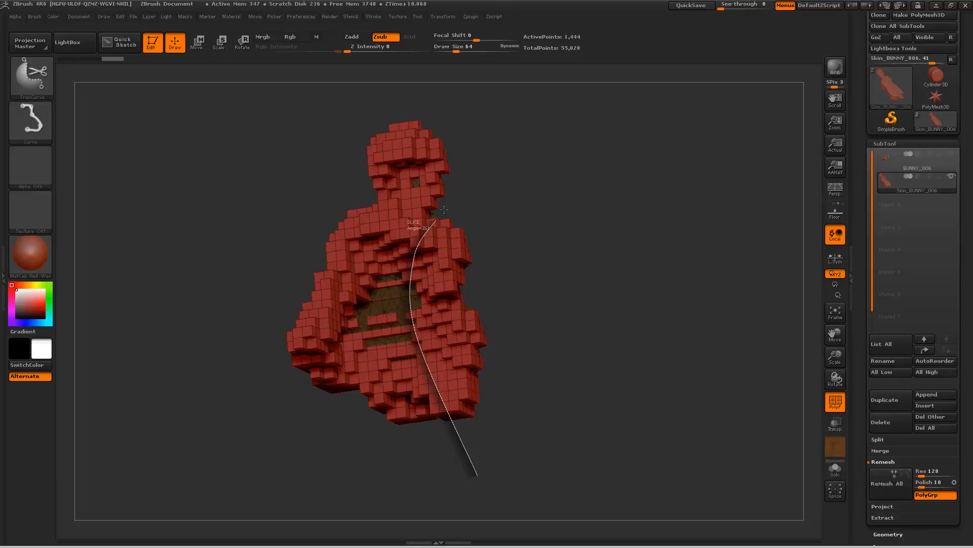
pyautogui.keyDown('ctrl'); pyautogui.keyDown('shift'); pyautogui.moveTo(444, 210); pyautogui.dragTo(446, 207); pyautogui.keyUp('shift'); pyautogui.keyUp('ctrl')
pyautogui.moveTo(595, 327); pyautogui.dragTo(781, 255)
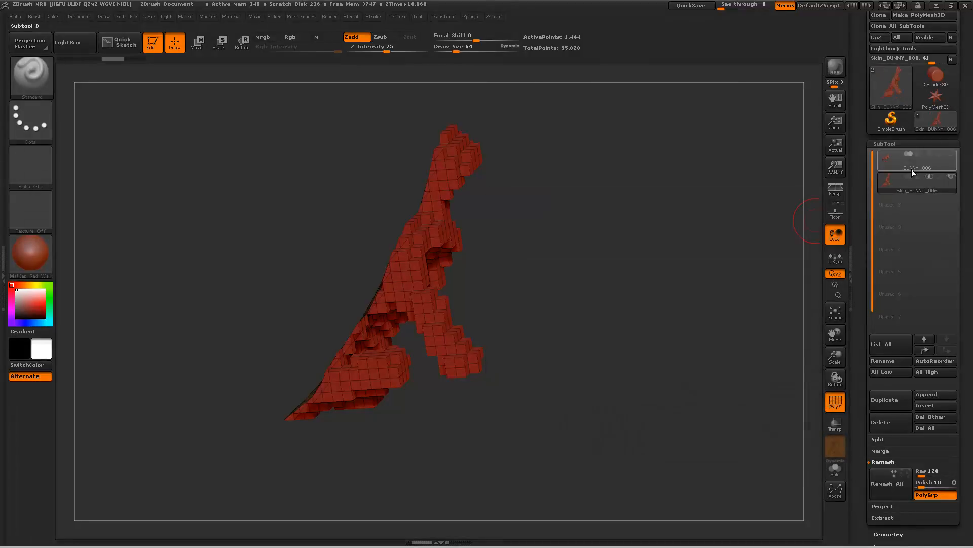
# - Set the skin subtool to subtraction mode and DynaMesh it at resolution 256
pyautogui.moveTo(910, 168)
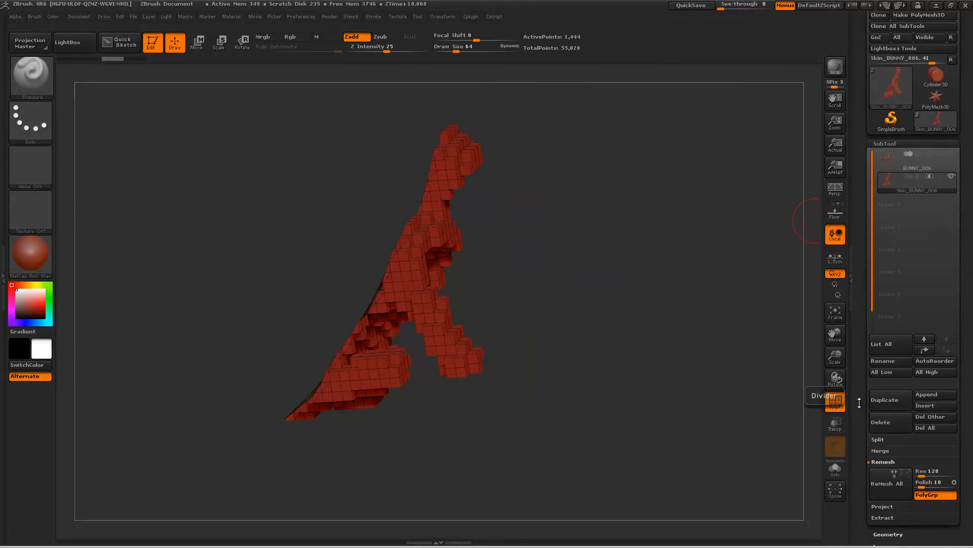
pyautogui.moveTo(864, 500); pyautogui.dragTo(879, 299)
pyautogui.click(886, 294)
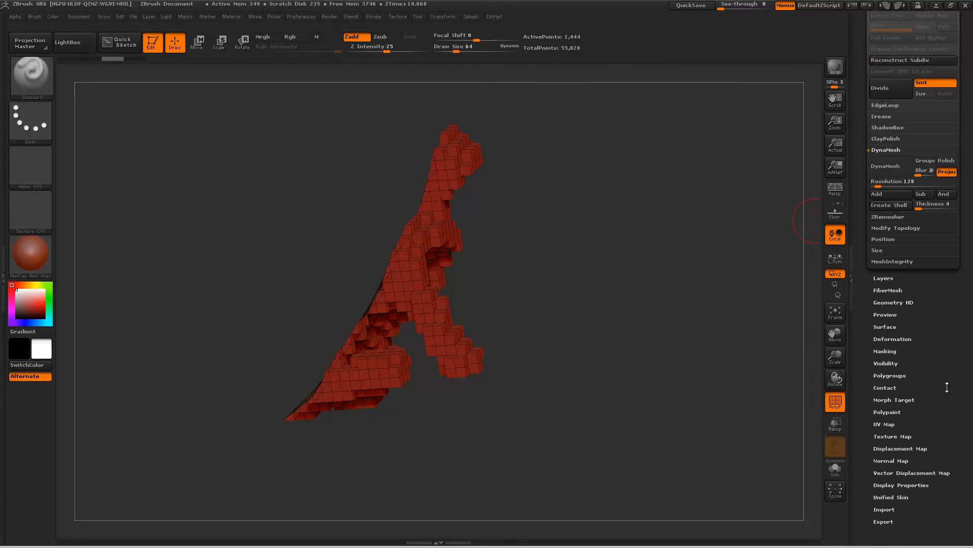
pyautogui.scroll(3, 947, 383)
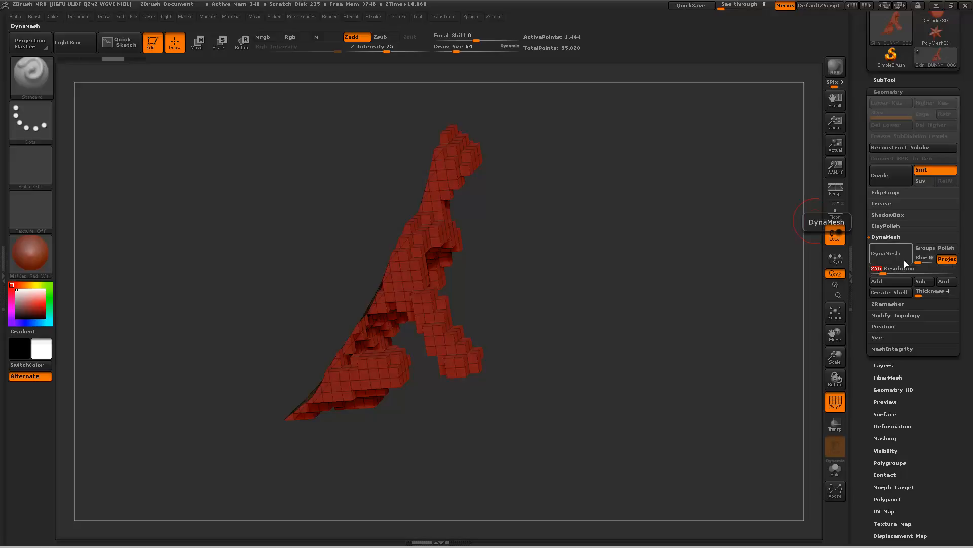
pyautogui.click(901, 260)
pyautogui.moveTo(635, 296); pyautogui.dragTo(619, 282)
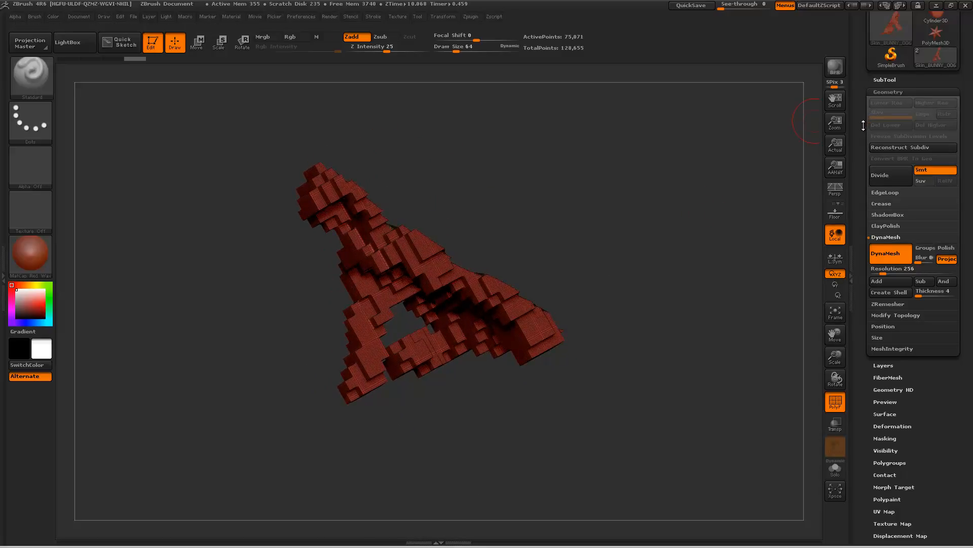
# - Select the BUNNY_006 subtool and merge it down with the skin subtool
pyautogui.click(885, 80)
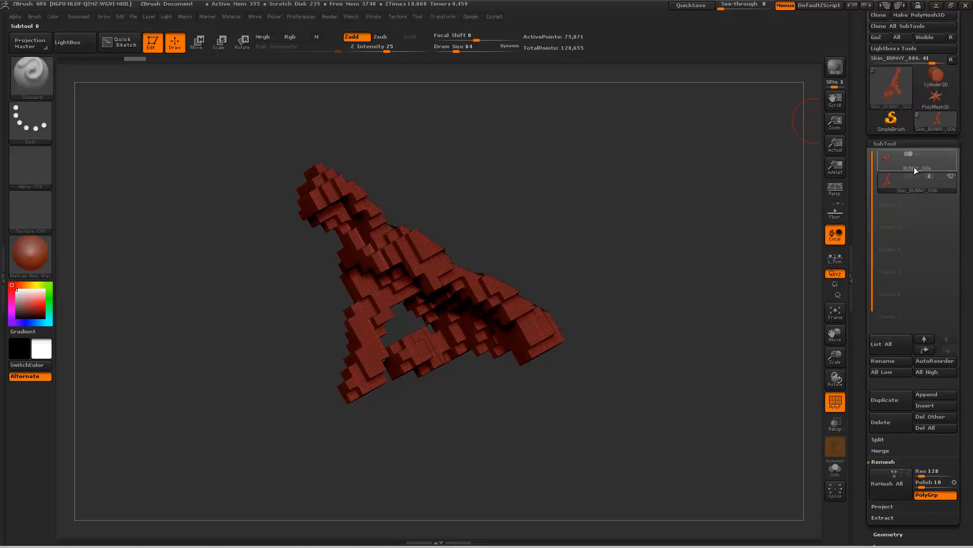
pyautogui.click(914, 167)
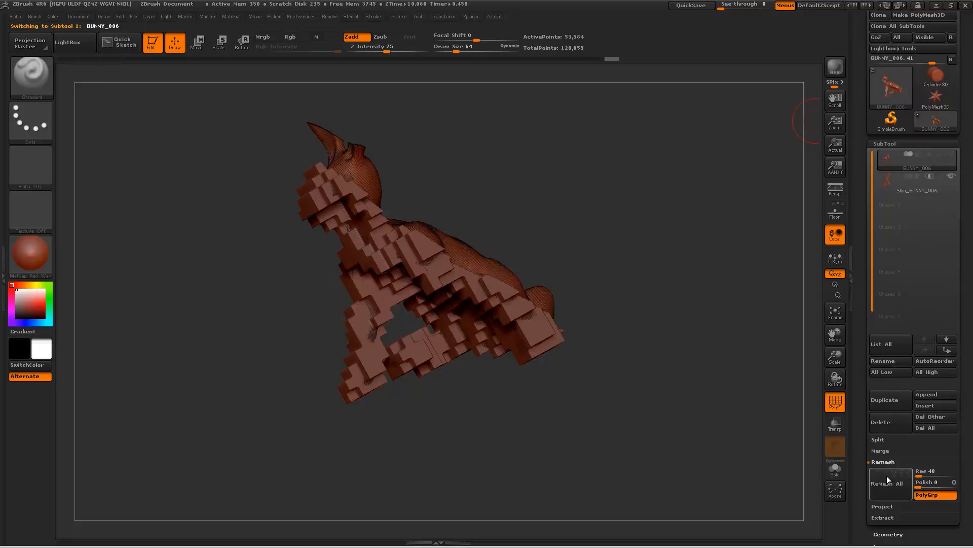
pyautogui.click(880, 450)
pyautogui.click(891, 461)
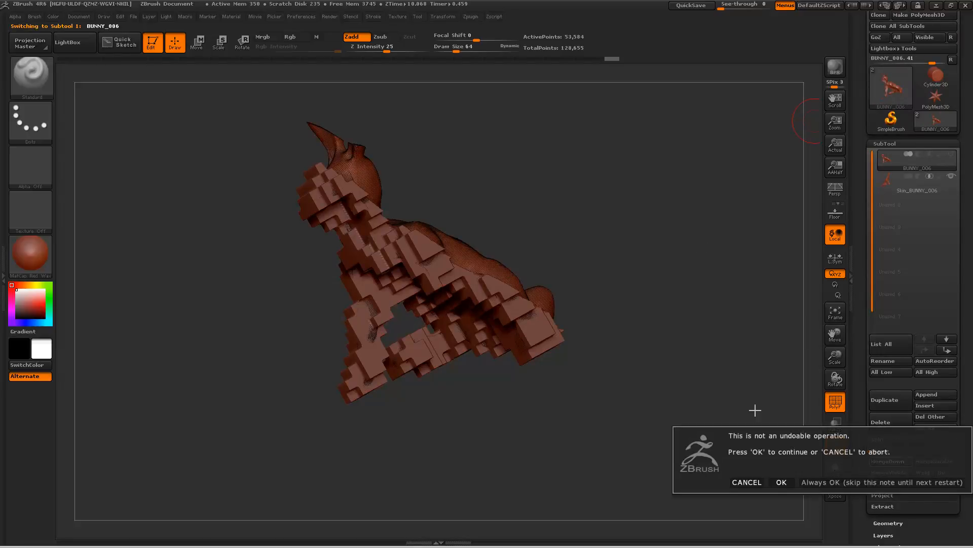
pyautogui.click(780, 477)
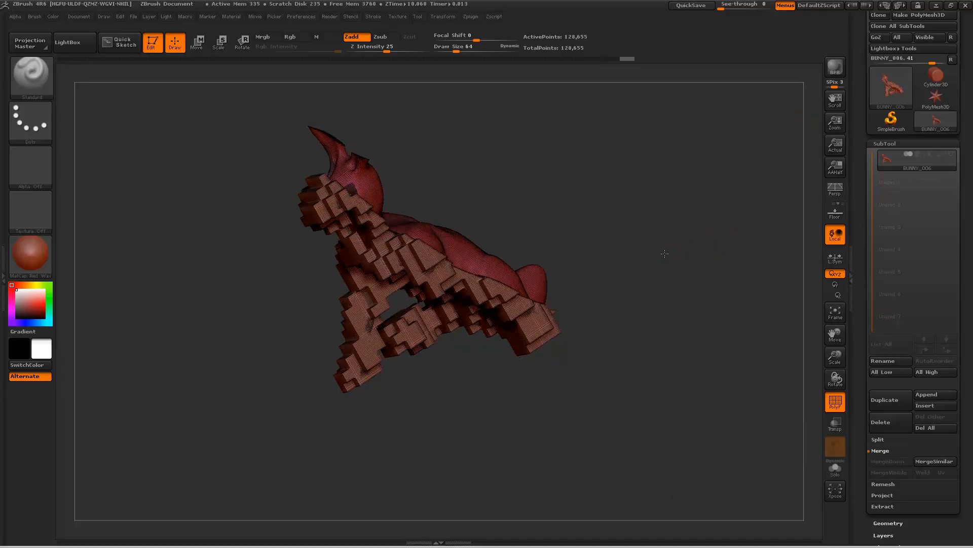
# - Re-DynaMesh the merged BUNNY_006 to subtract the trimmed voxel shape and inspect the resulting mesh
pyautogui.press('ctrl')
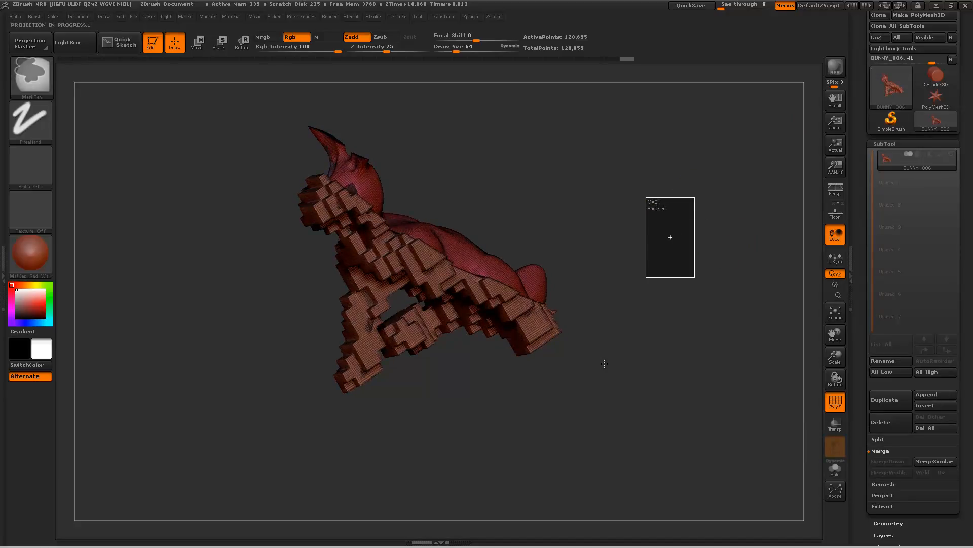
pyautogui.moveTo(605, 363); pyautogui.dragTo(586, 315)
pyautogui.moveTo(557, 340); pyautogui.dragTo(571, 300)
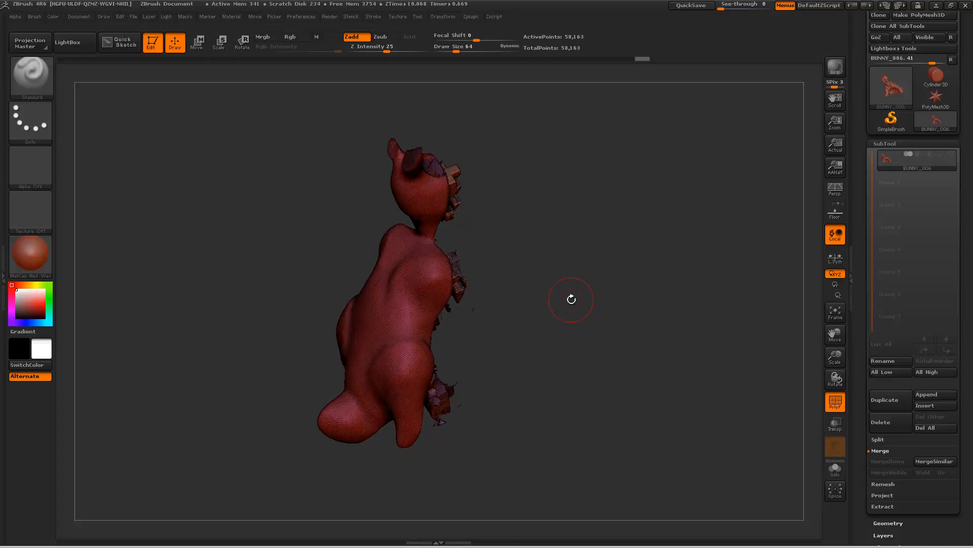